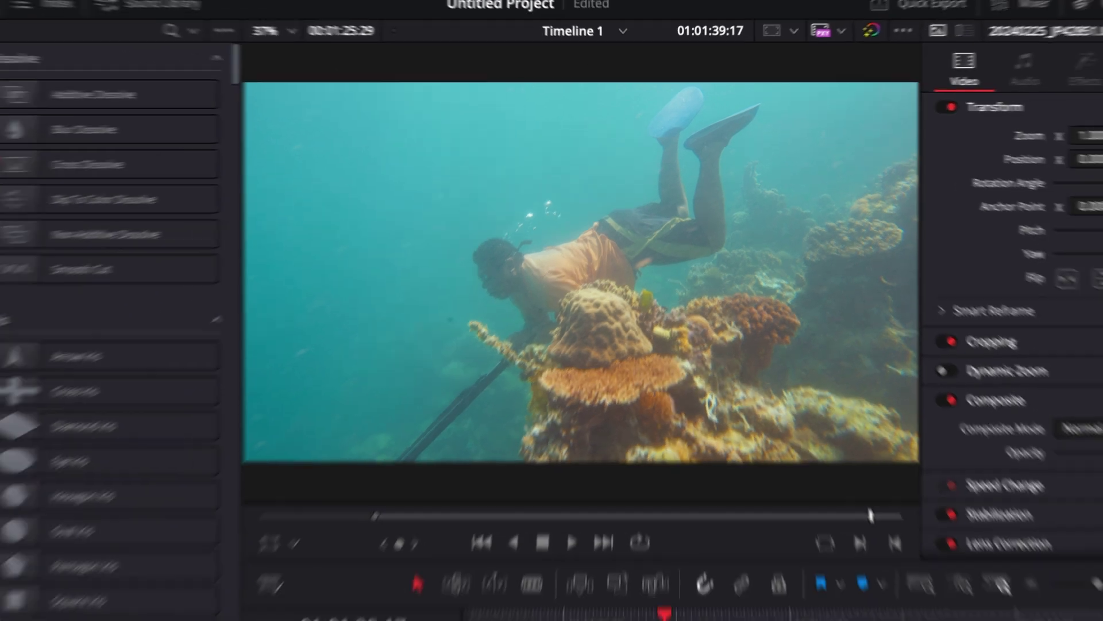
Select the diver clip on Timeline 1's Video 1 track, passing over the turtle clip first.
left_click(738, 454)
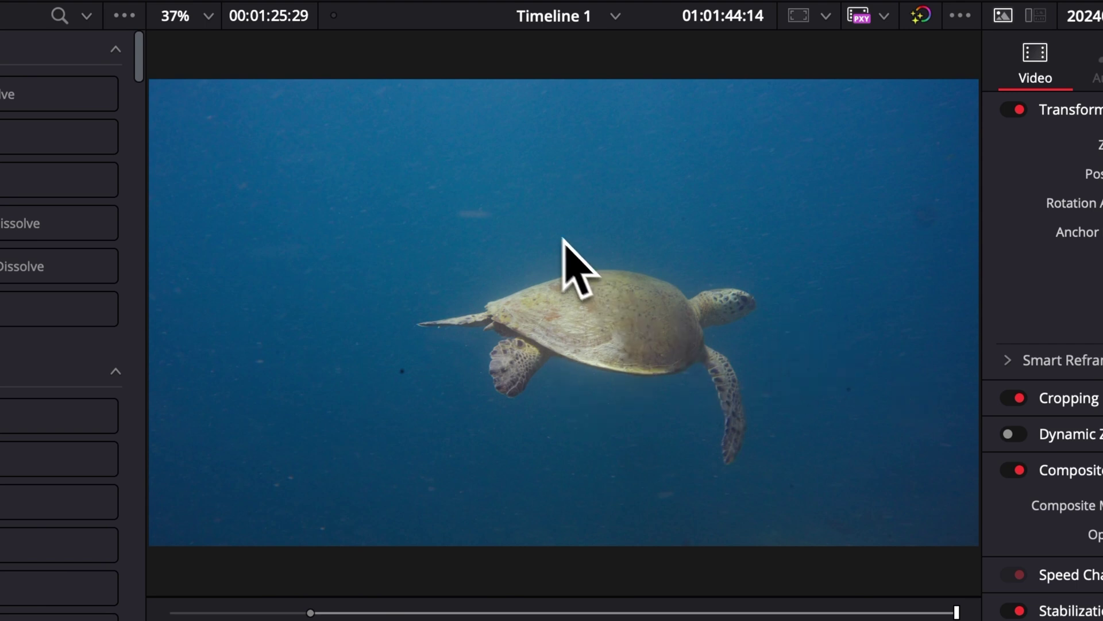
left_click(626, 535)
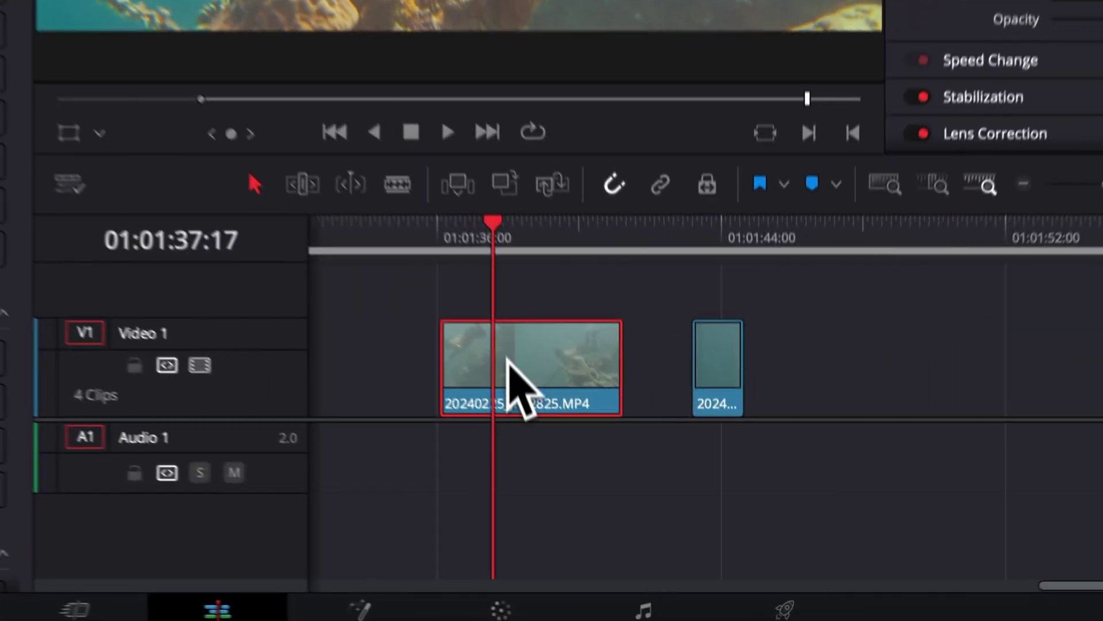
On the Color page, add serial node 03 after node 02 and search the Effects Library for 'dead'.
left_click(626, 620)
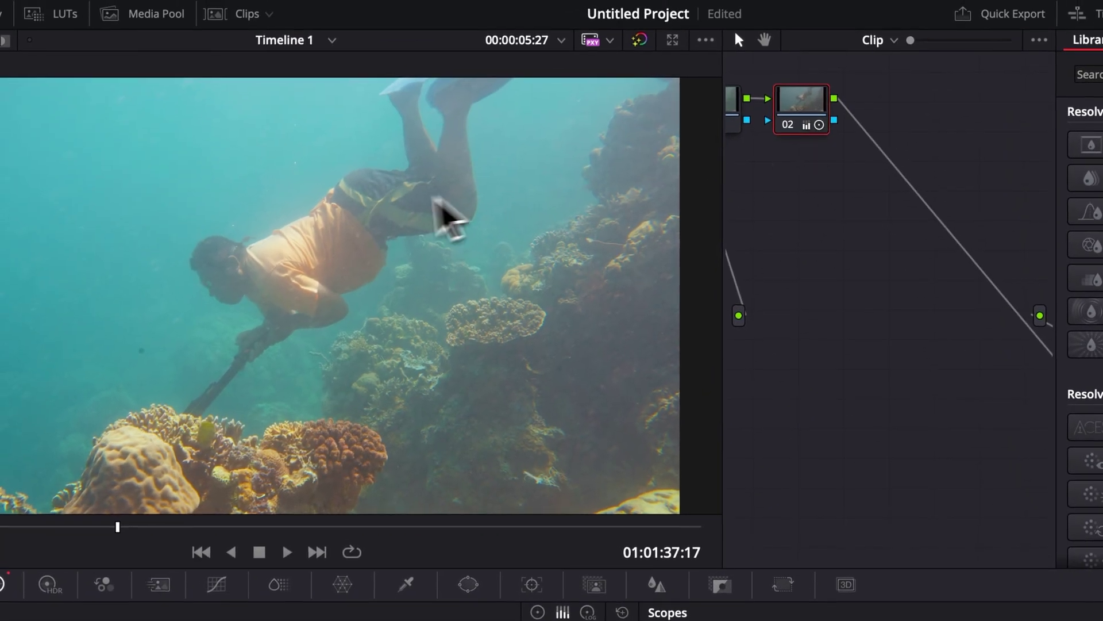
key("alt+s")
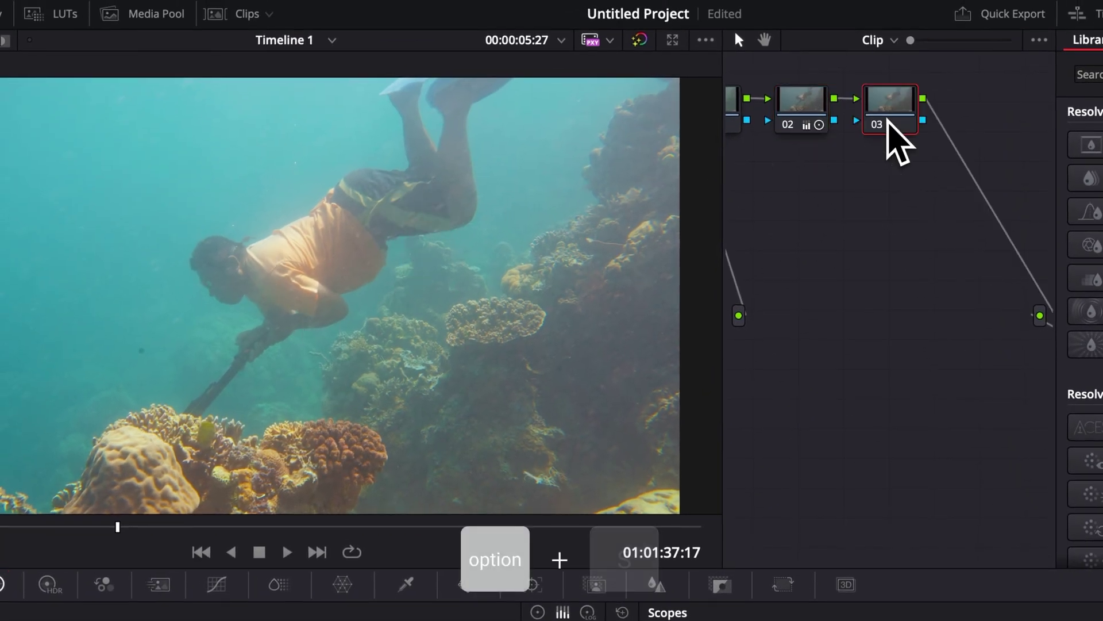
right_click(894, 198)
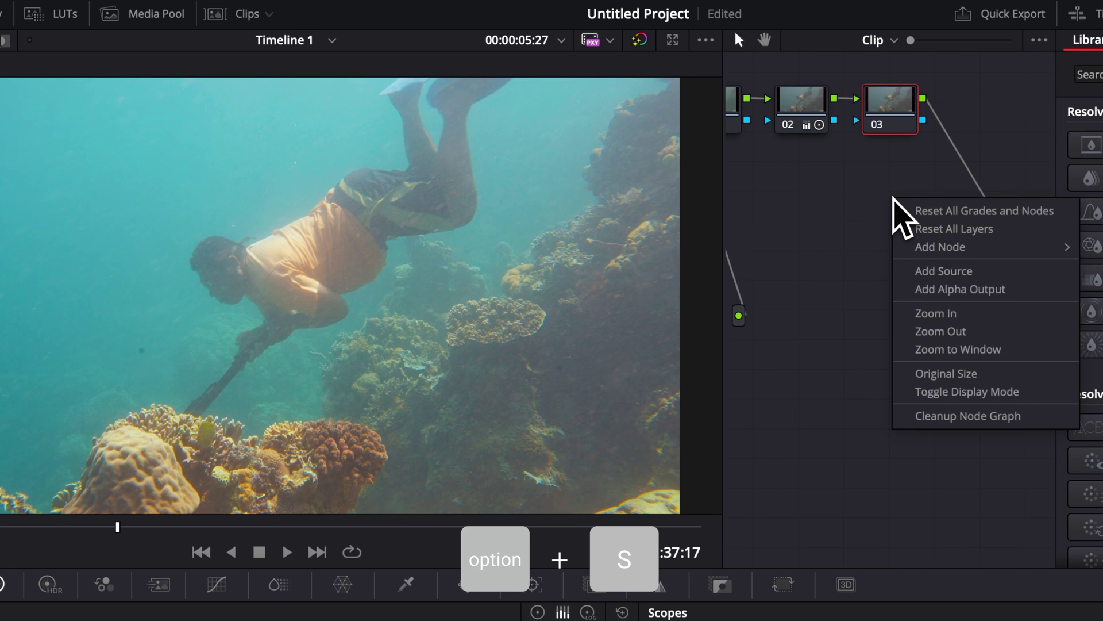
mouse_move(617, 246)
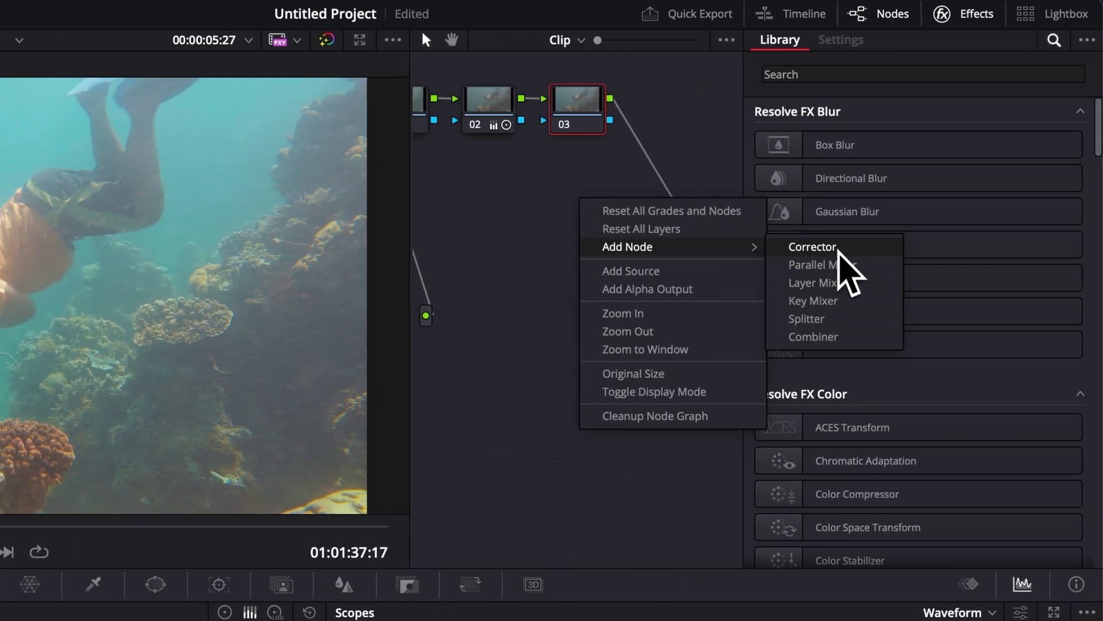
left_click(837, 246)
key("ctrl+z")
left_click(778, 75)
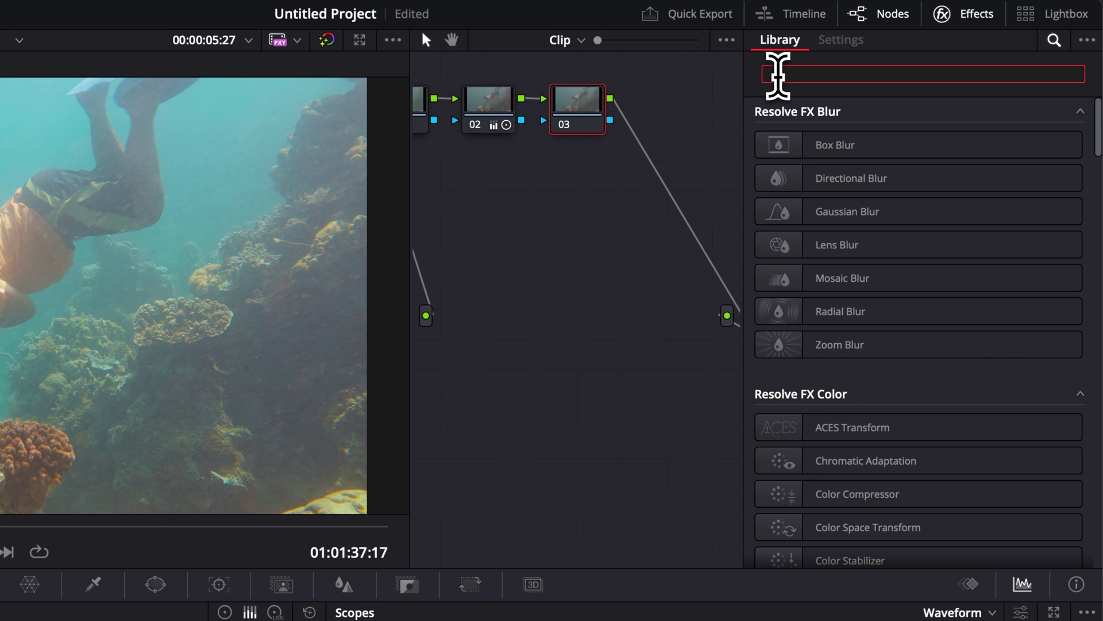
type("dead")
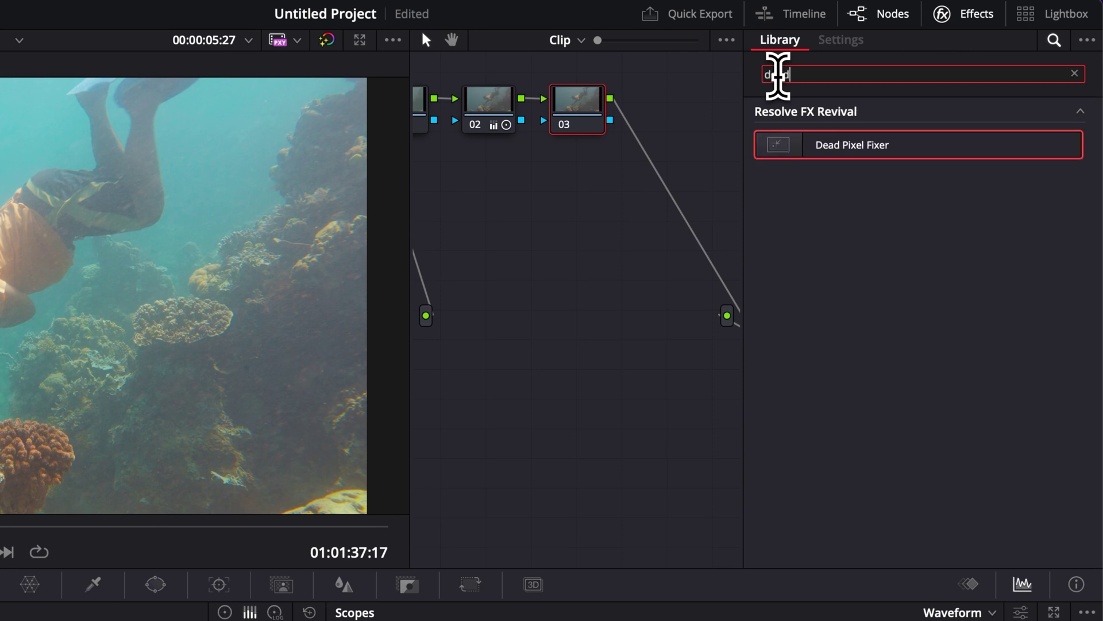
left_click_drag(855, 151, 586, 111)
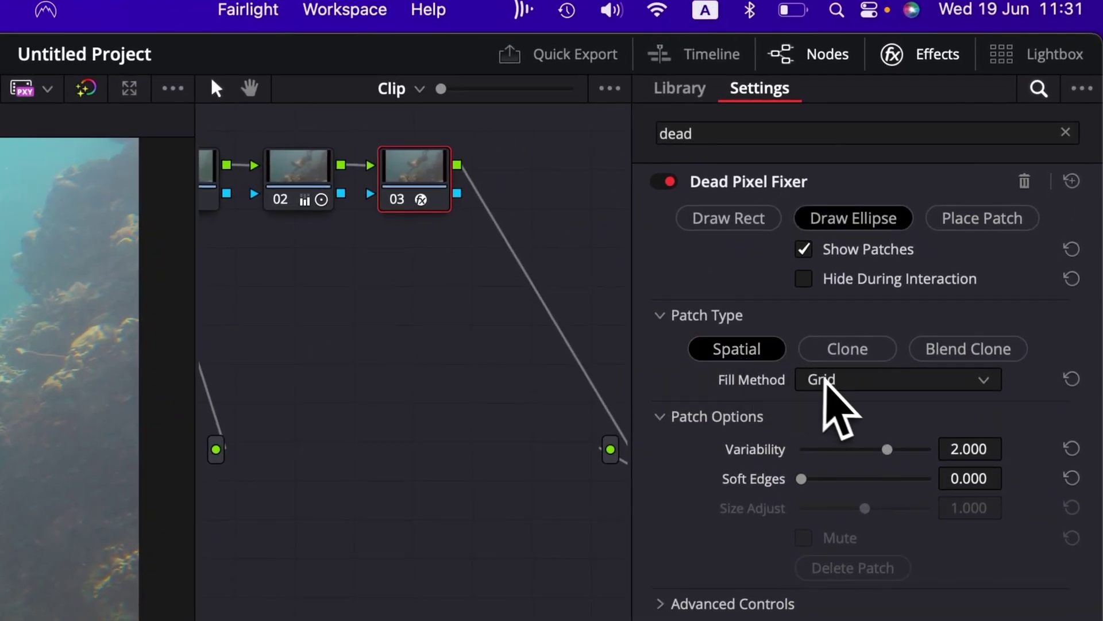
left_click(827, 380)
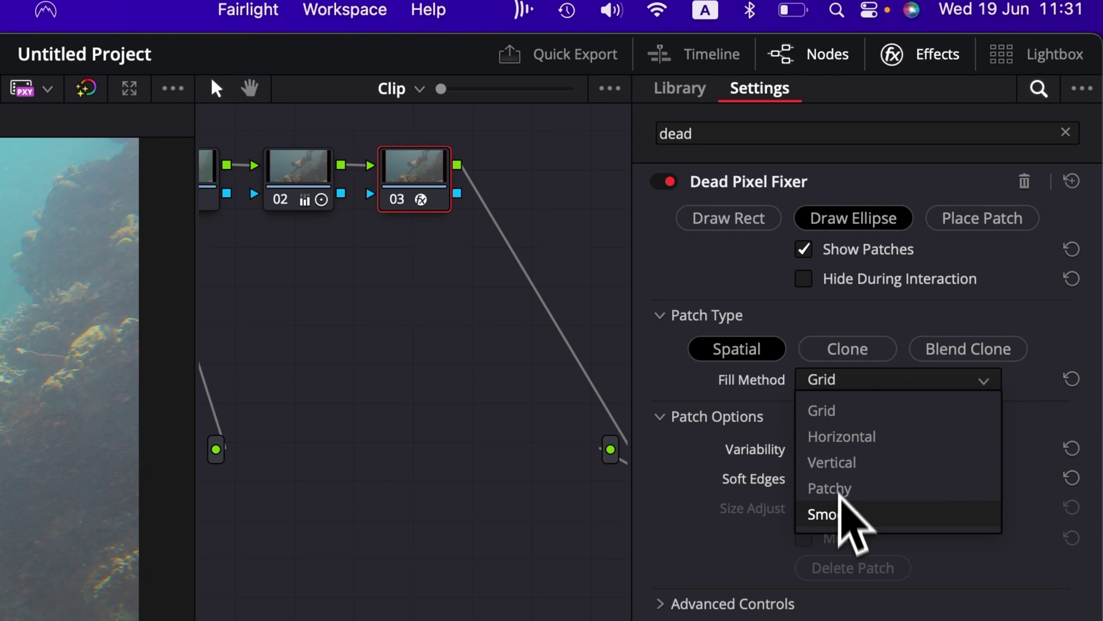
left_click(773, 322)
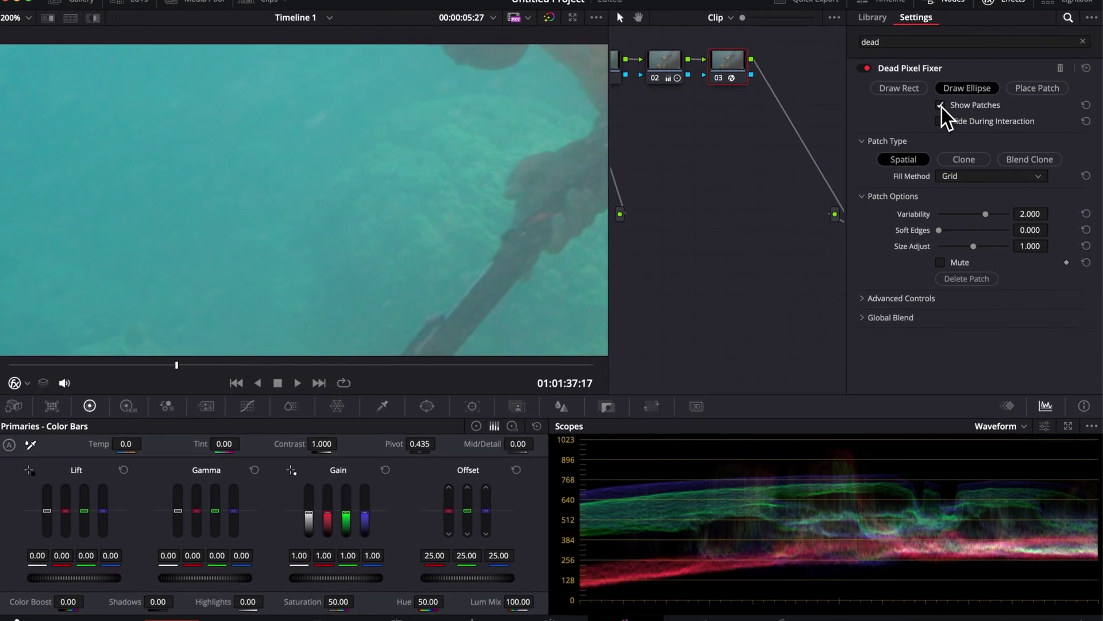
Turn off Show Patches and compare Grid and Smooth fill methods for node 03's Dead Pixel Fixer.
left_click(941, 105)
left_click(961, 175)
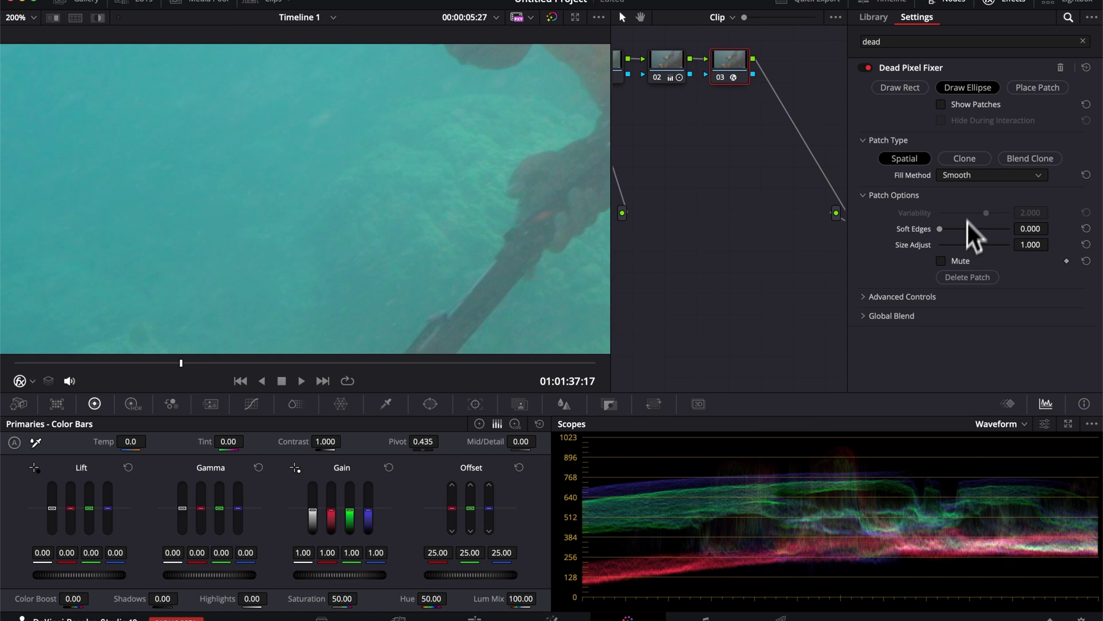
left_click(970, 176)
left_click(965, 188)
left_click(966, 175)
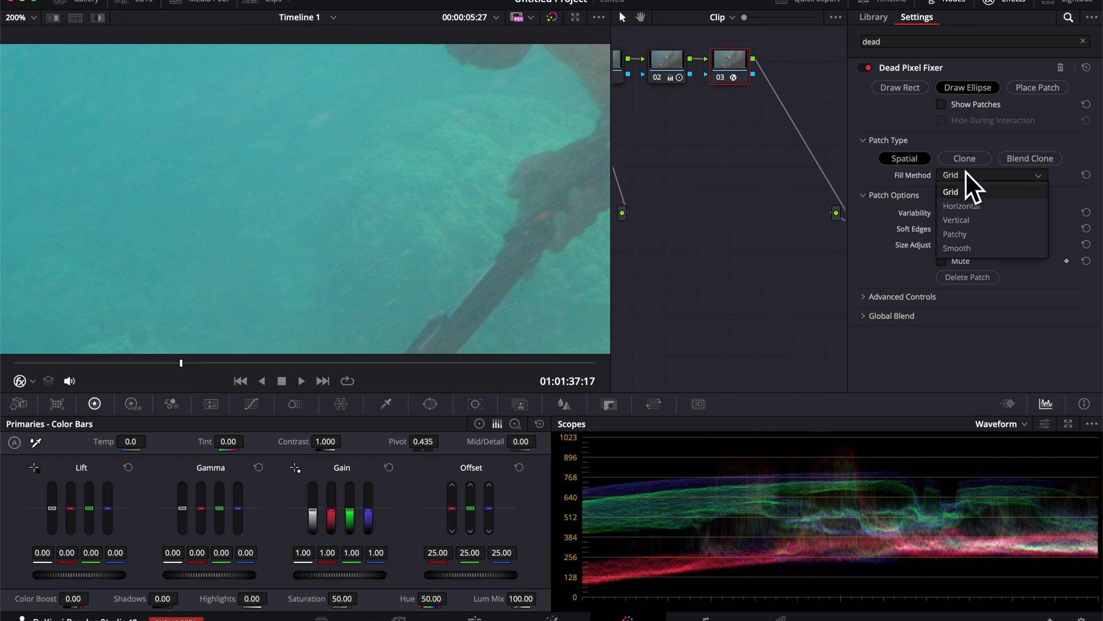
left_click(956, 248)
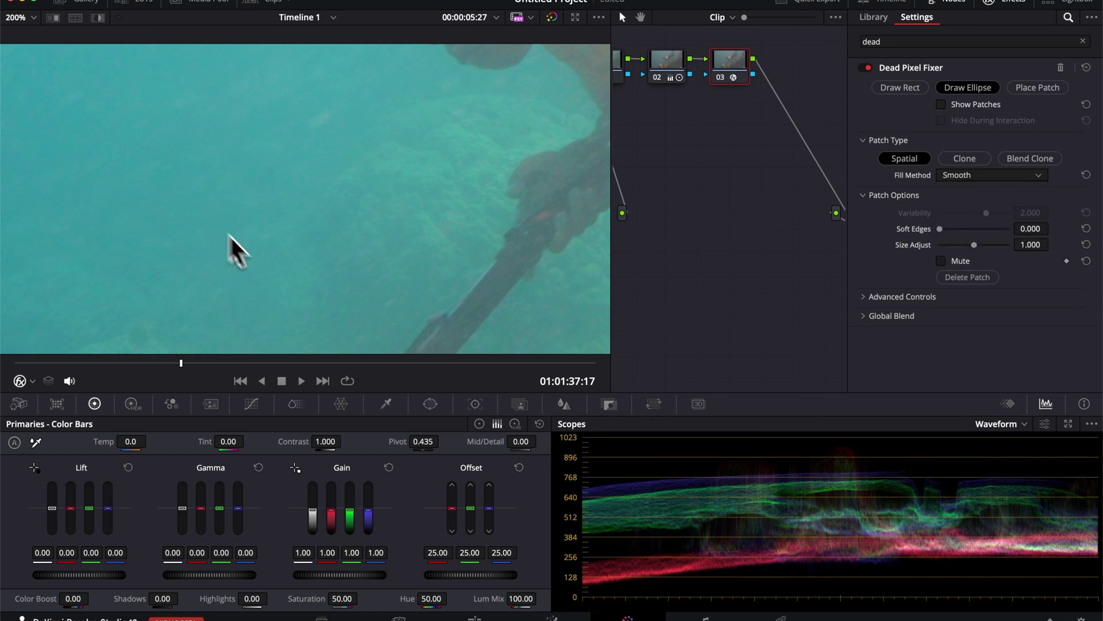
left_click(976, 176)
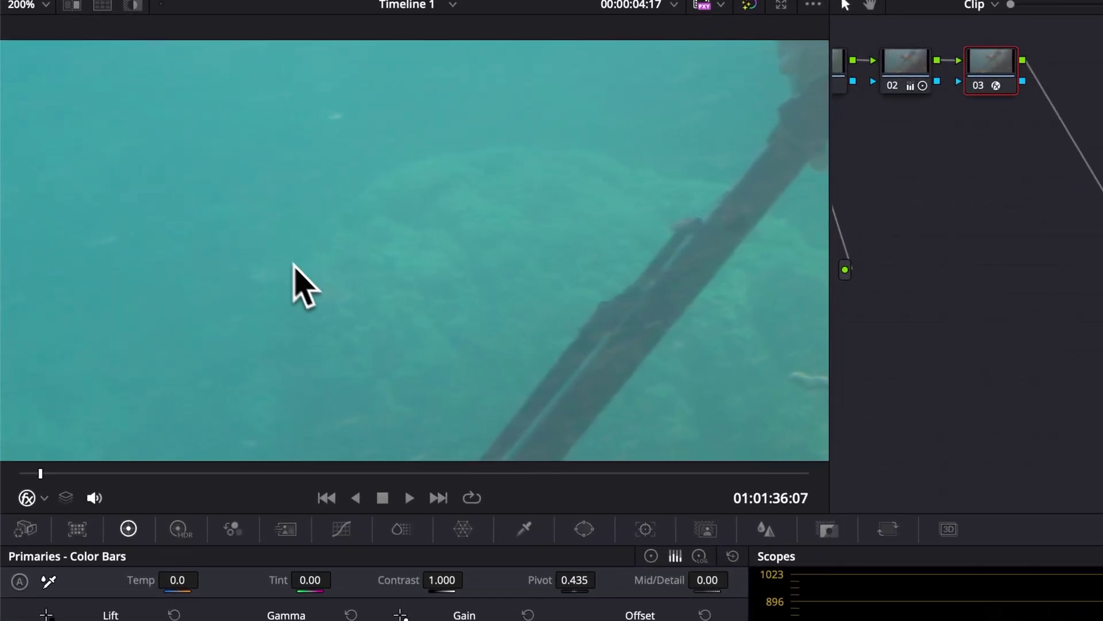
Scrub the playhead across the diver clip to check the patched dust spot.
left_click_drag(41, 480, 608, 470)
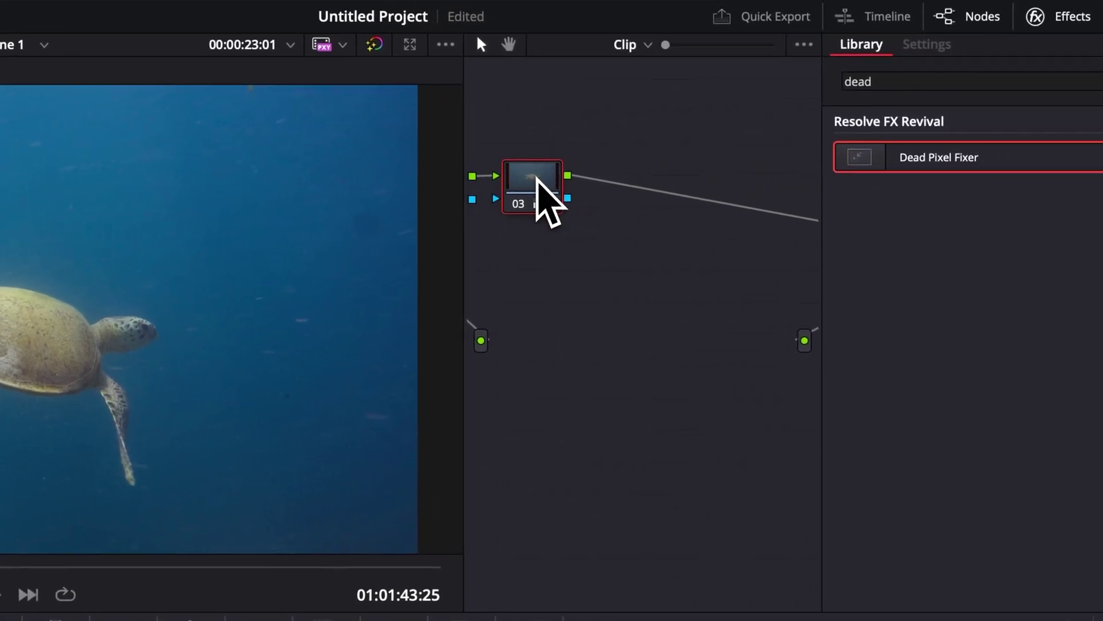
Add serial node 04 carrying Dead Pixel Fixer and zoom the viewer to 200%.
key("alt+s")
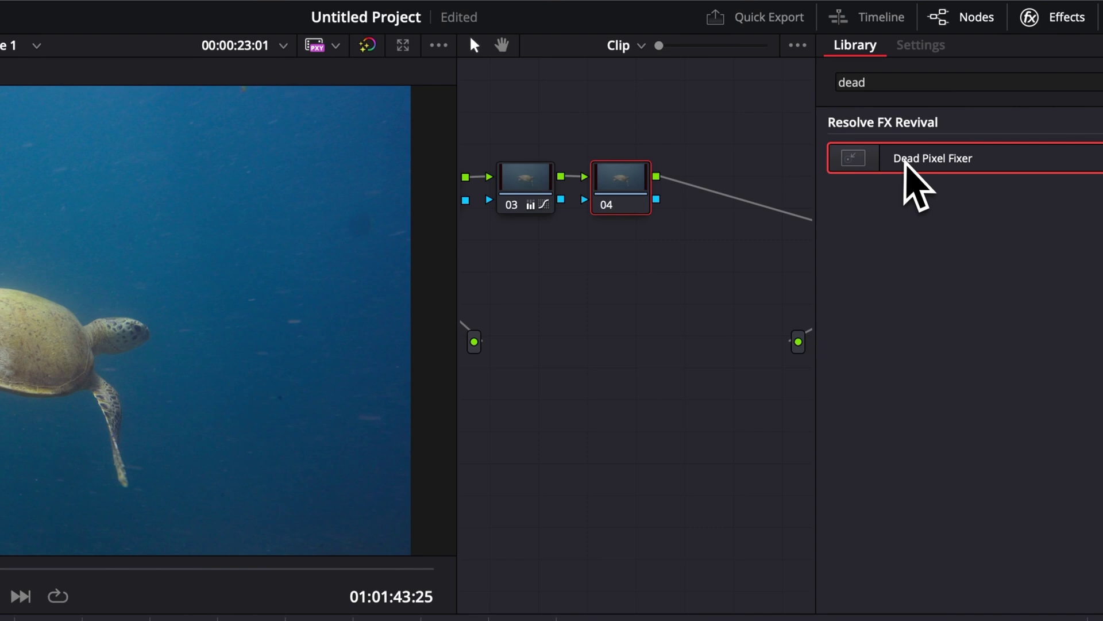
left_click_drag(905, 162, 624, 200)
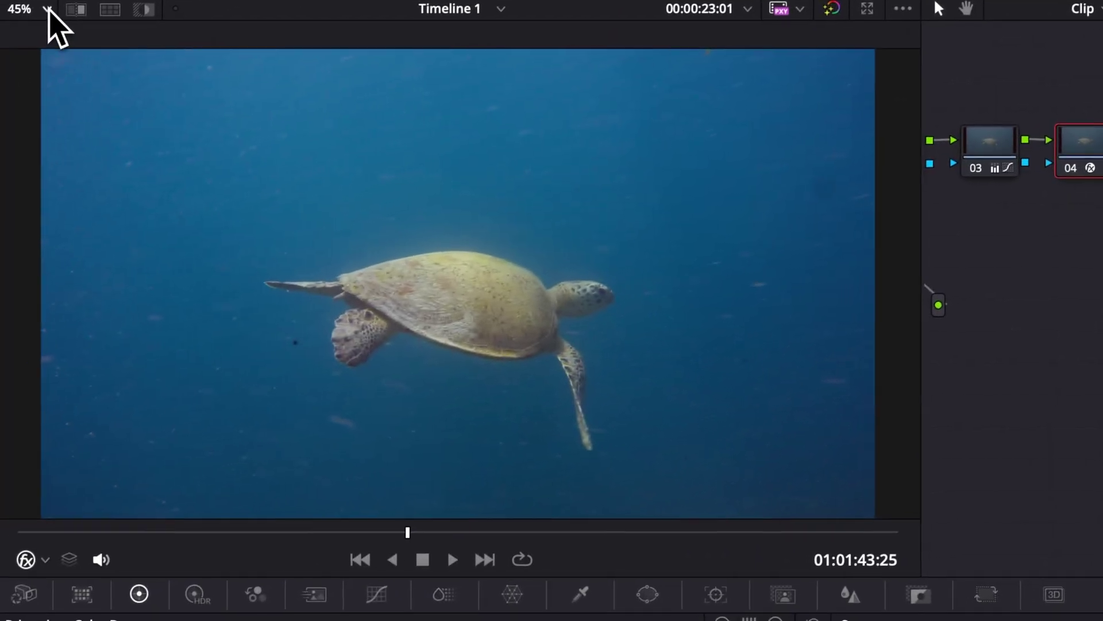
left_click(51, 8)
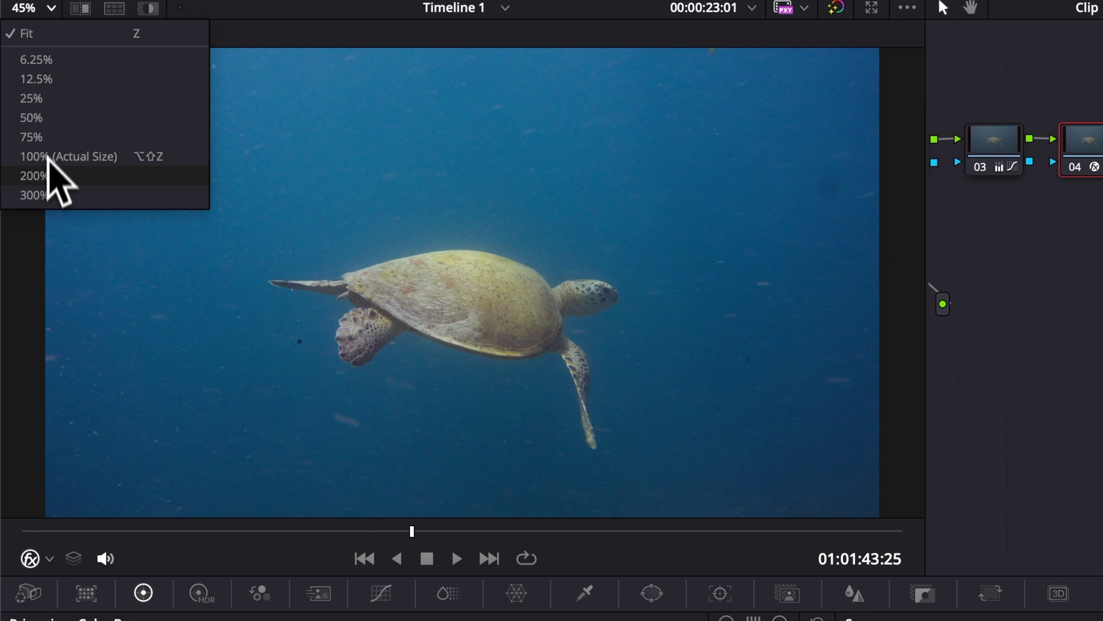
left_click(47, 175)
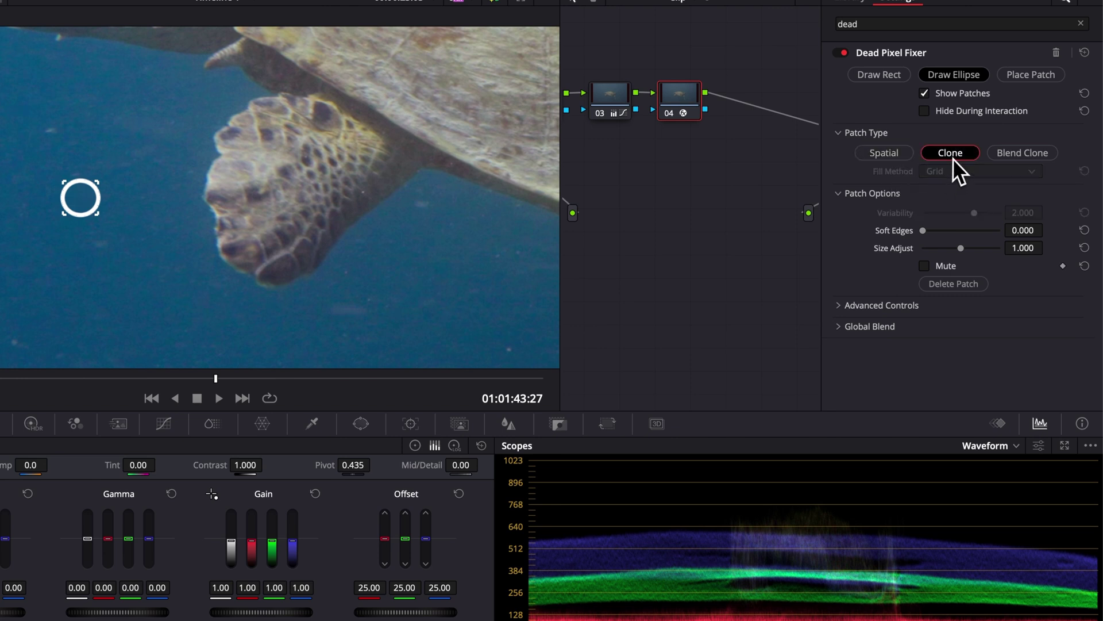
Try Blend Clone, return to the Spatial patch type, set fill to Patchy and scrub to check.
left_click(1020, 151)
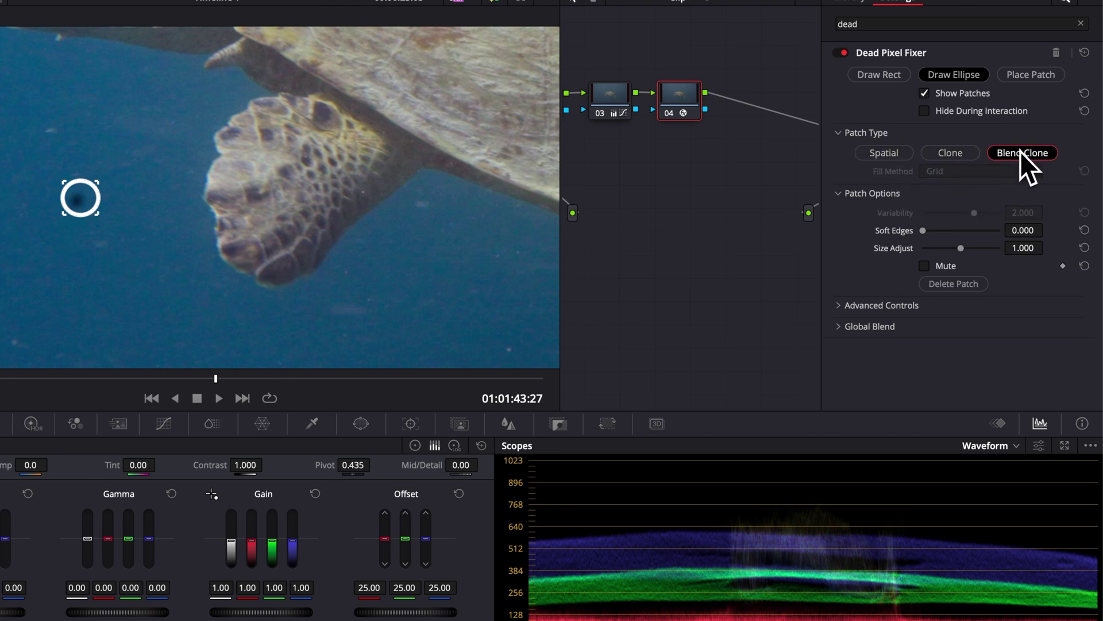
left_click(888, 157)
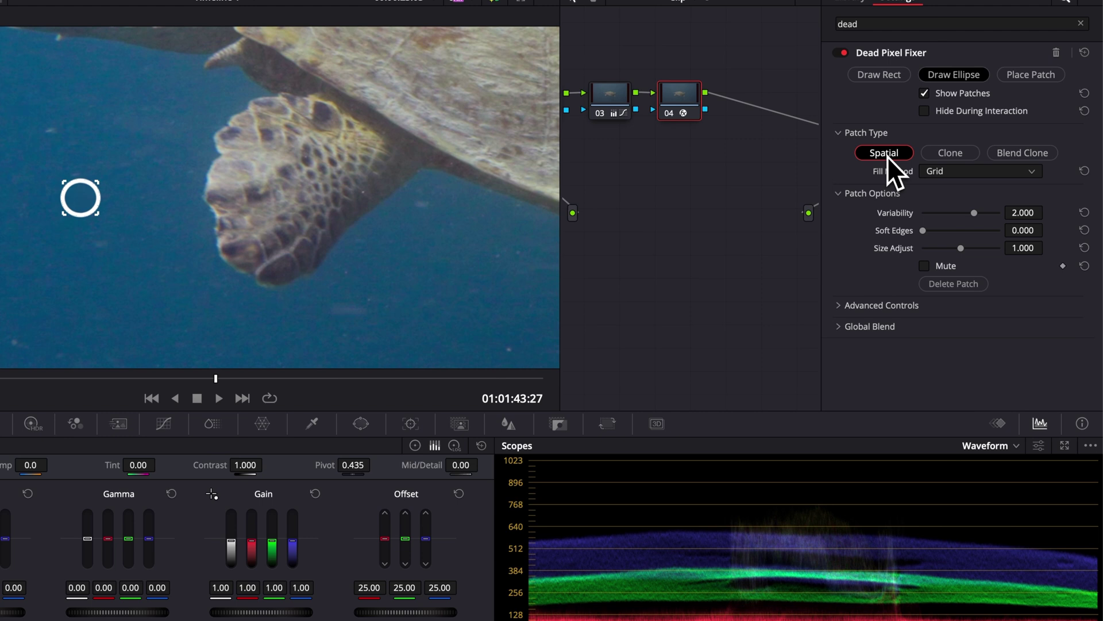
left_click(931, 172)
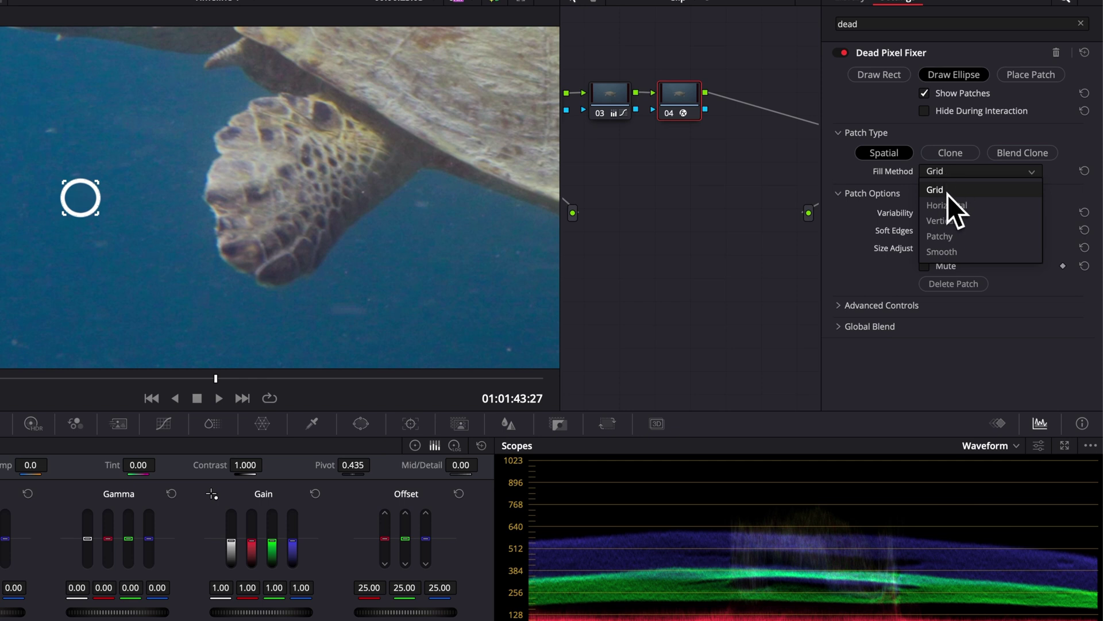
left_click(968, 237)
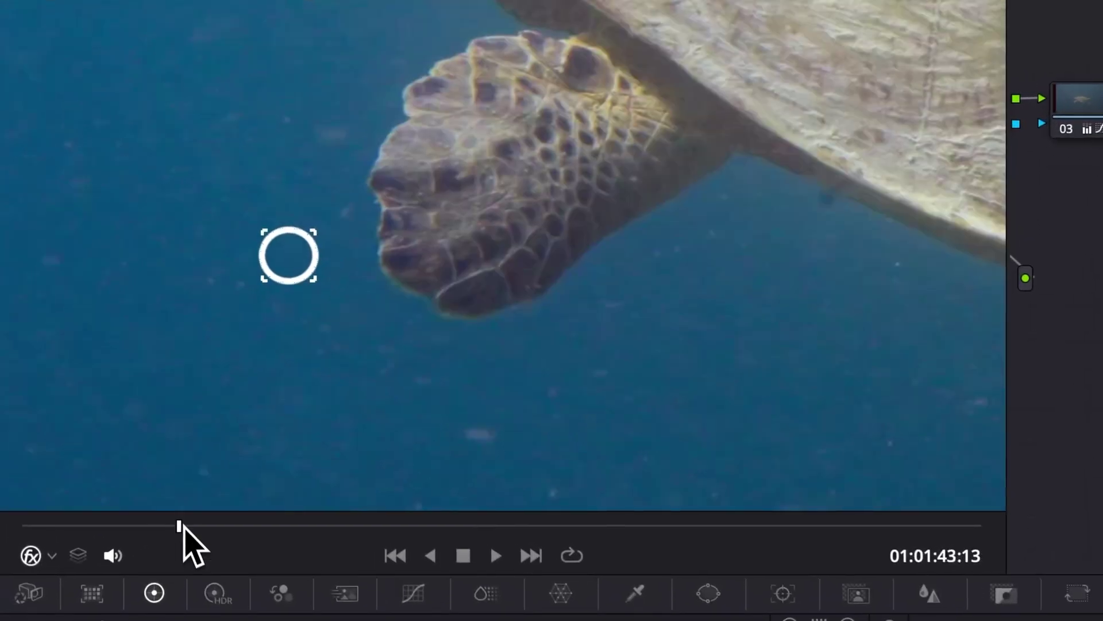
mouse_move(183, 524)
left_mouse_down()
mouse_move(101, 525)
mouse_move(263, 525)
mouse_move(180, 530)
left_mouse_up()
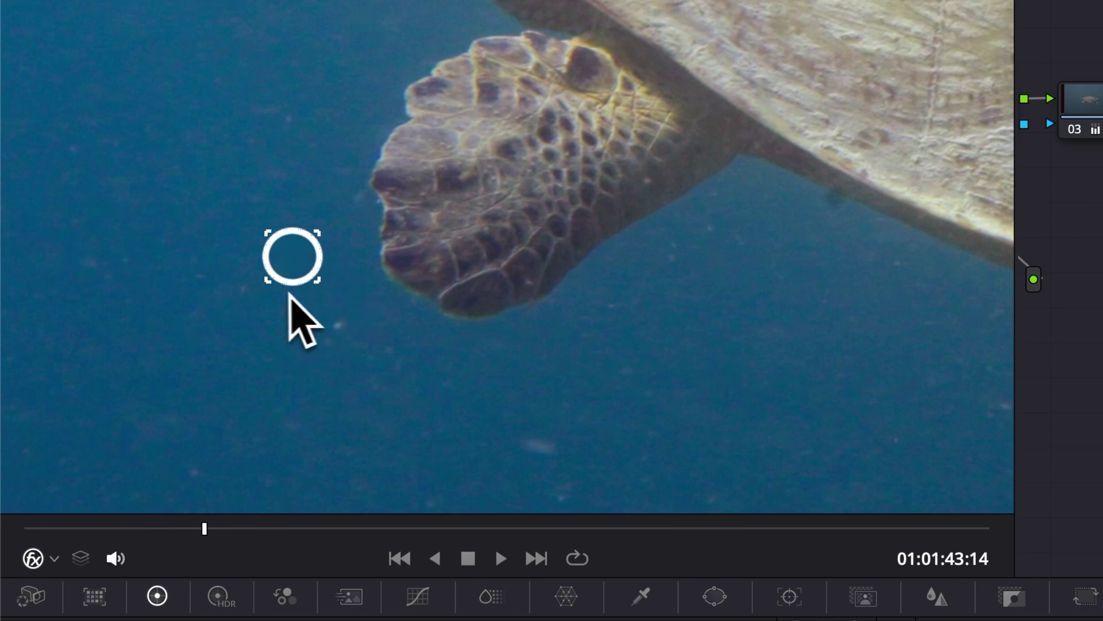
left_click_drag(282, 526, 93, 530)
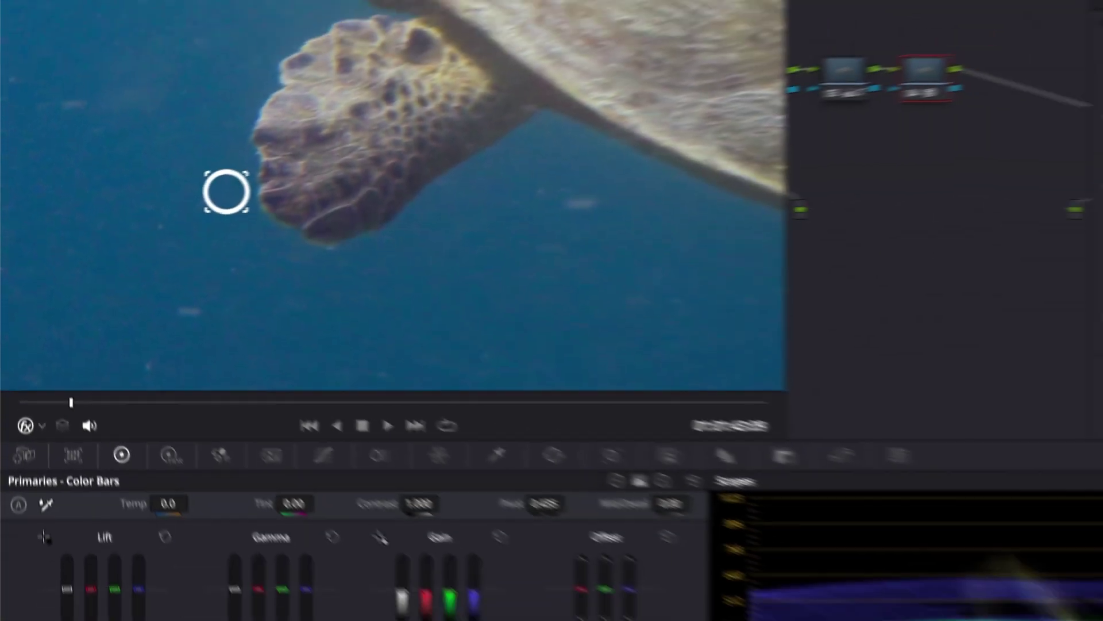
Switch the patch fill to Grid and review it across nearby frames.
left_click(977, 174)
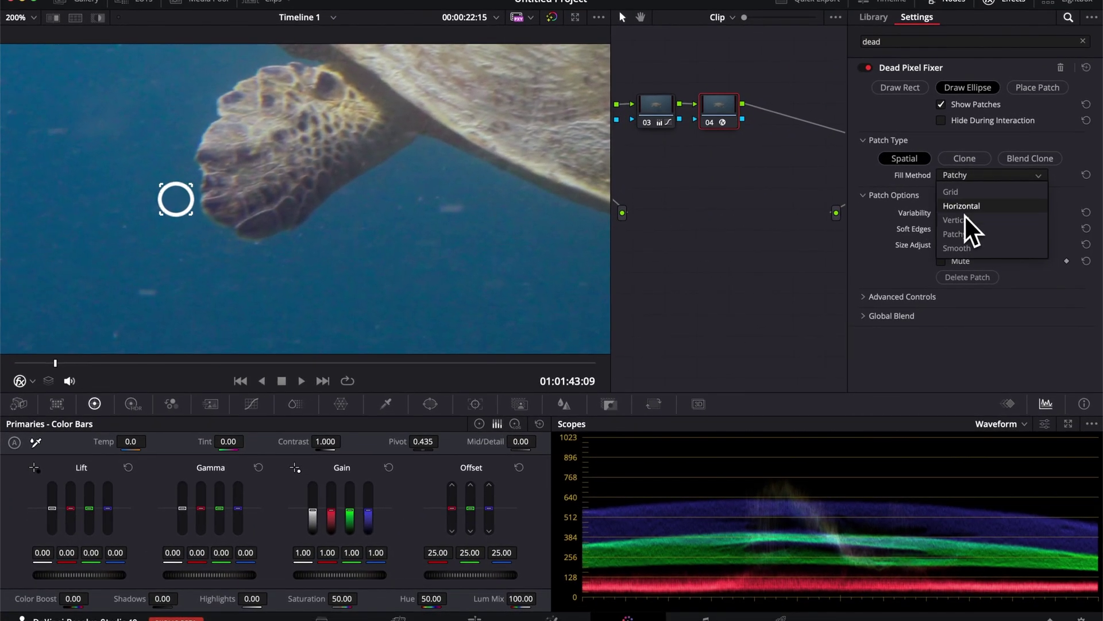
left_click(964, 193)
left_click_drag(58, 362, 31, 361)
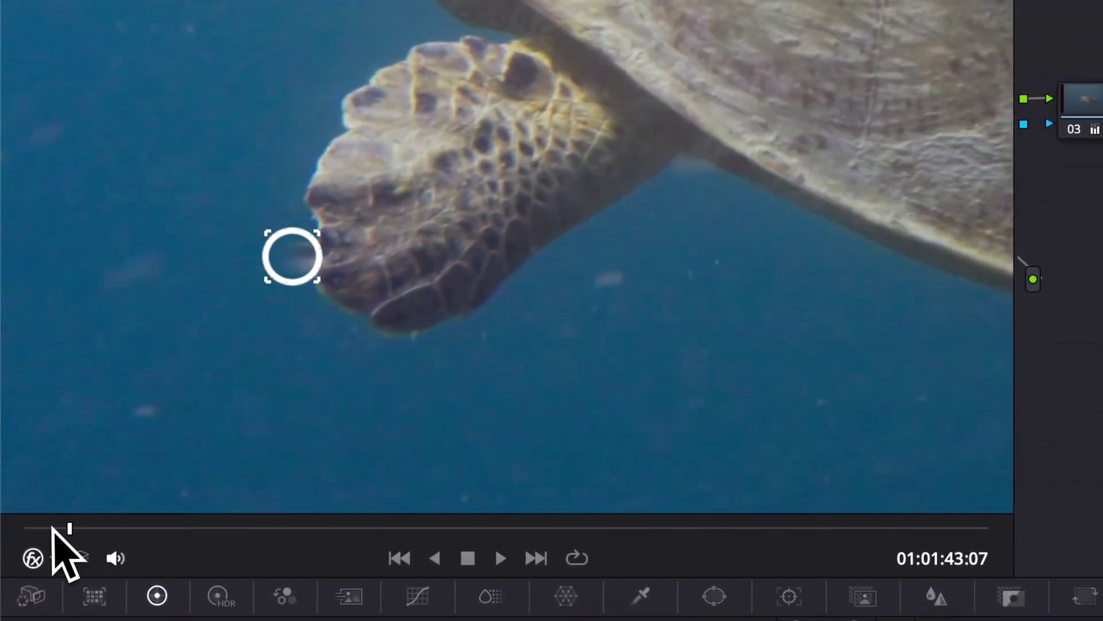
mouse_move(52, 527)
left_mouse_down()
mouse_move(91, 524)
mouse_move(59, 527)
mouse_move(88, 527)
mouse_move(70, 527)
left_mouse_up()
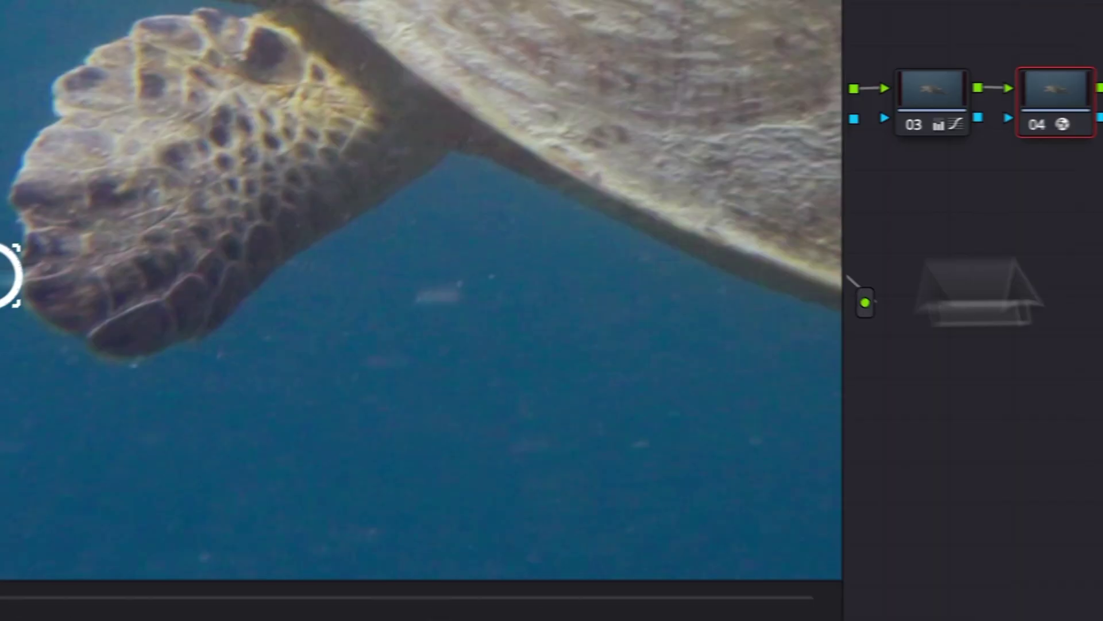
Try Horizontal fill, settle on Smooth, and play the clip from the start to check it.
left_click(1028, 184)
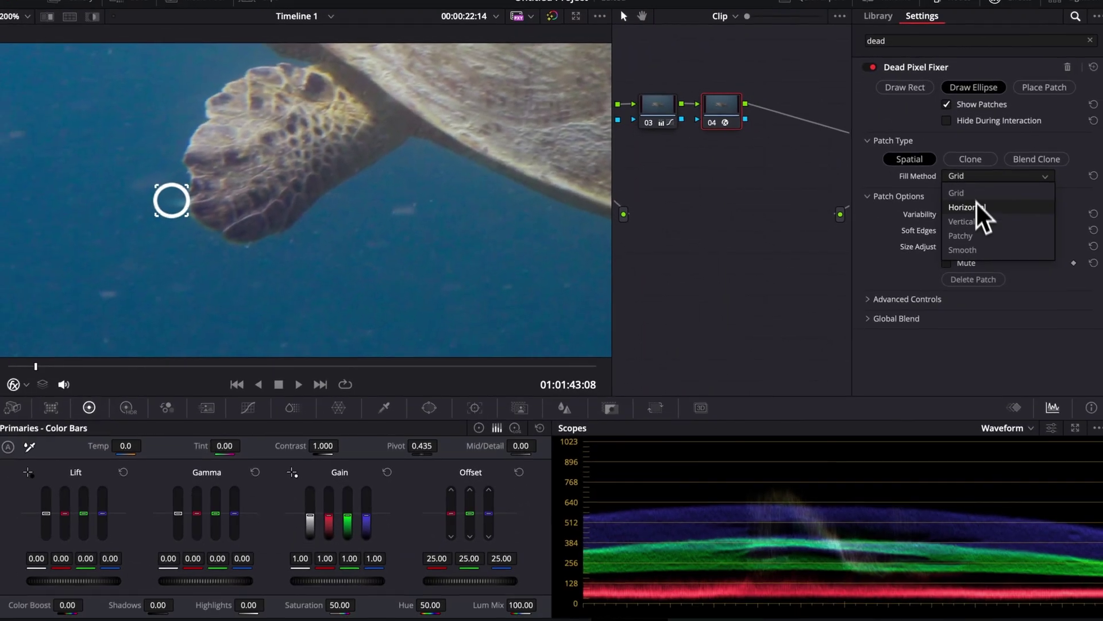
left_click(1023, 219)
left_click(969, 174)
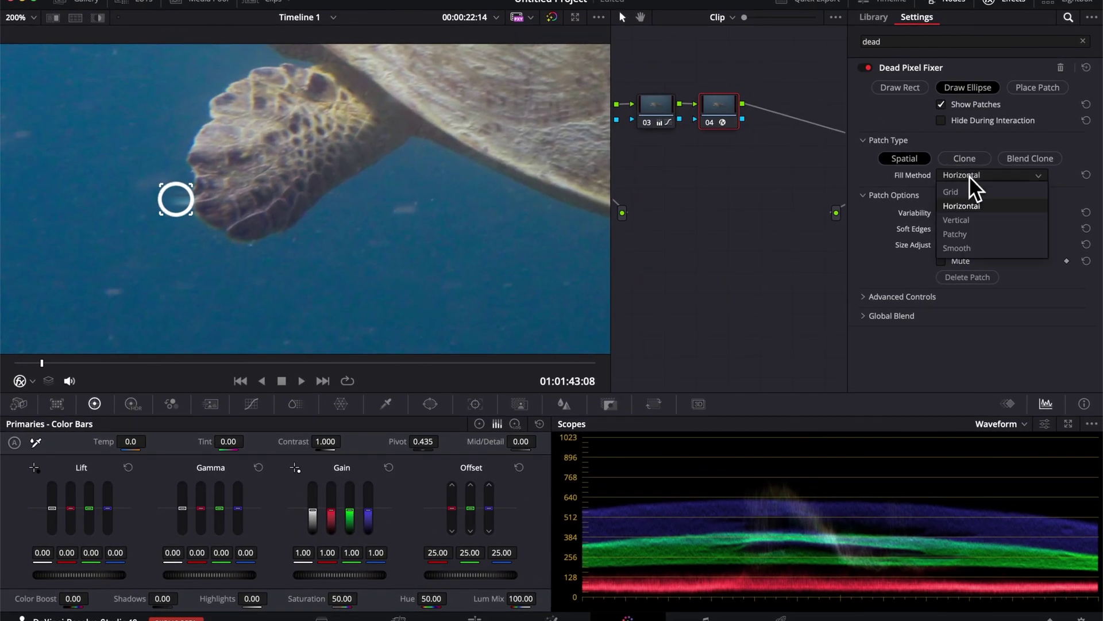
left_click(967, 250)
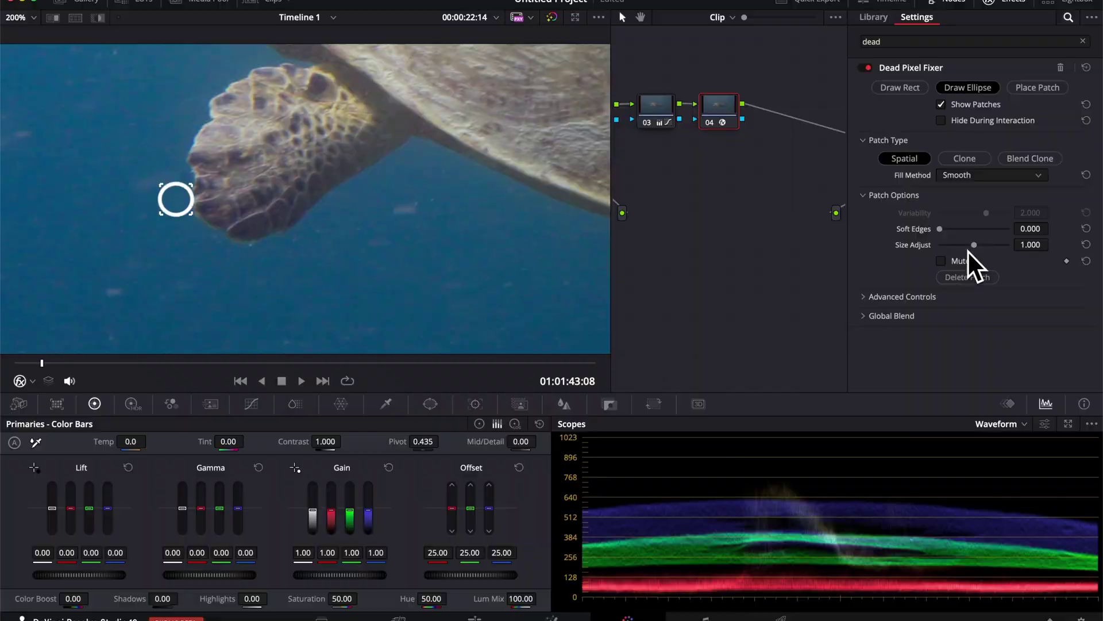
left_click_drag(144, 362, 15, 363)
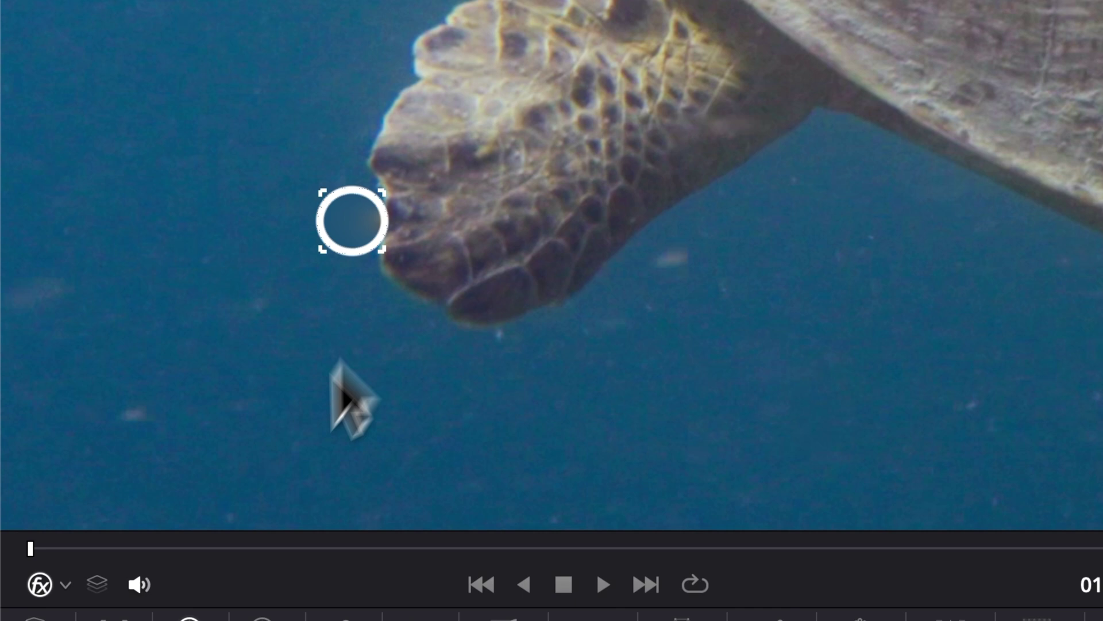
mouse_move(84, 554)
left_mouse_down()
mouse_move(138, 551)
mouse_move(63, 553)
left_mouse_up()
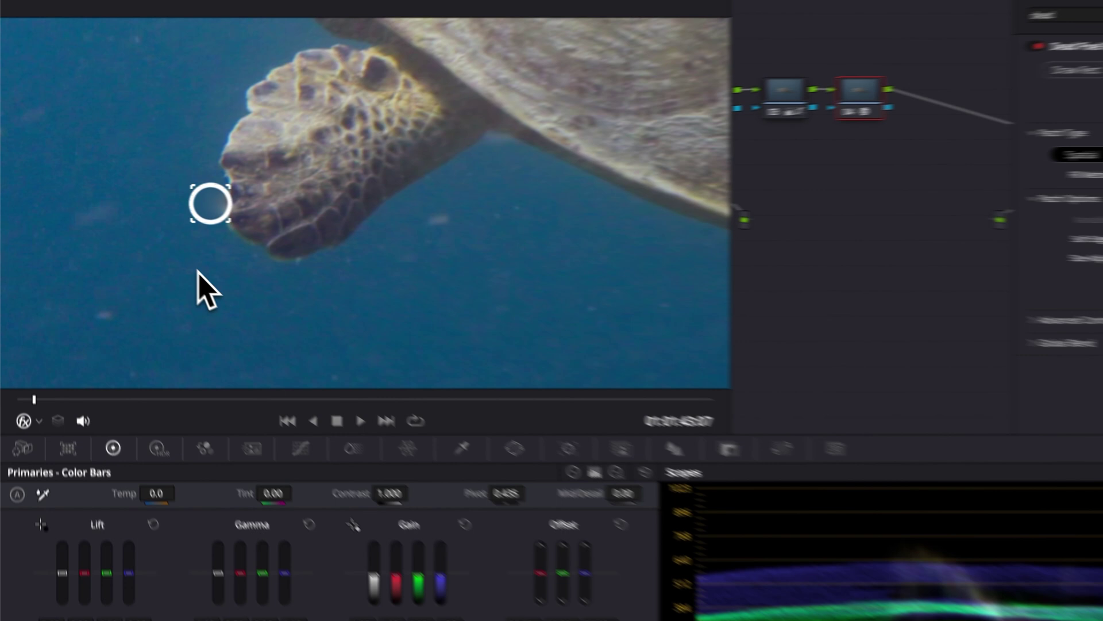
left_click_drag(229, 397, 200, 391)
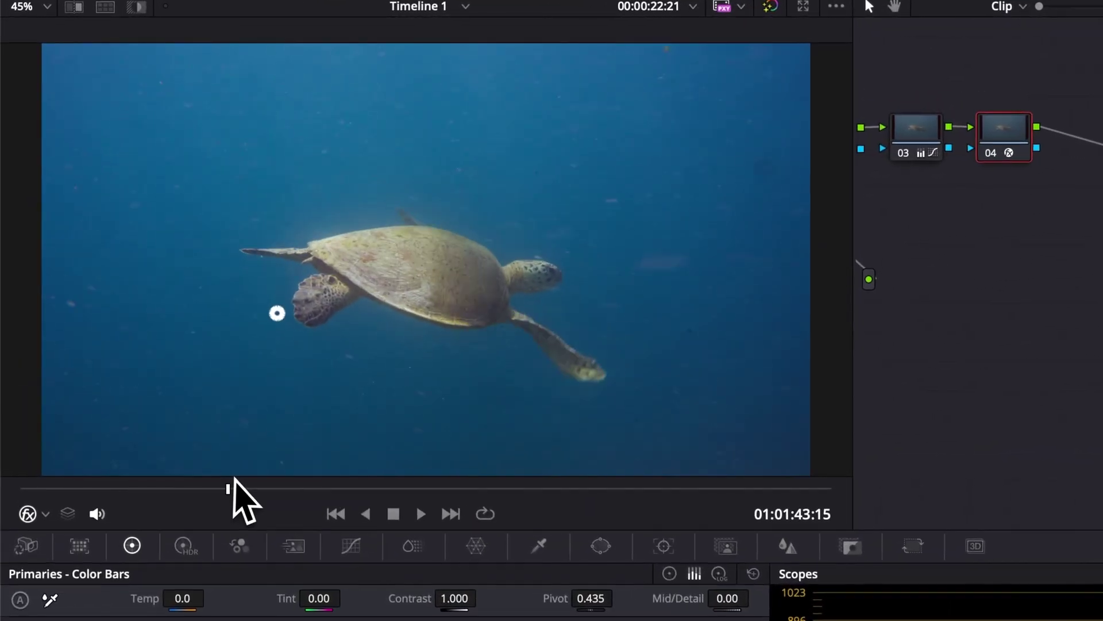
left_click_drag(232, 478, 236, 479)
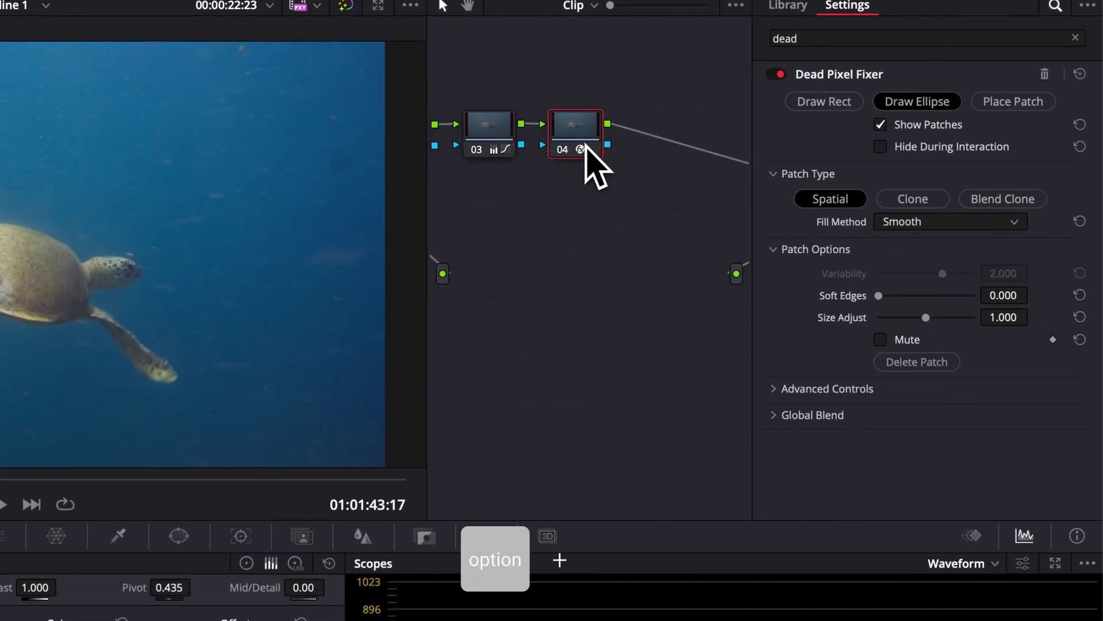
Add serial node 05 carrying Dead Pixel Fixer and zoom the viewer to 200%.
key("alt+s")
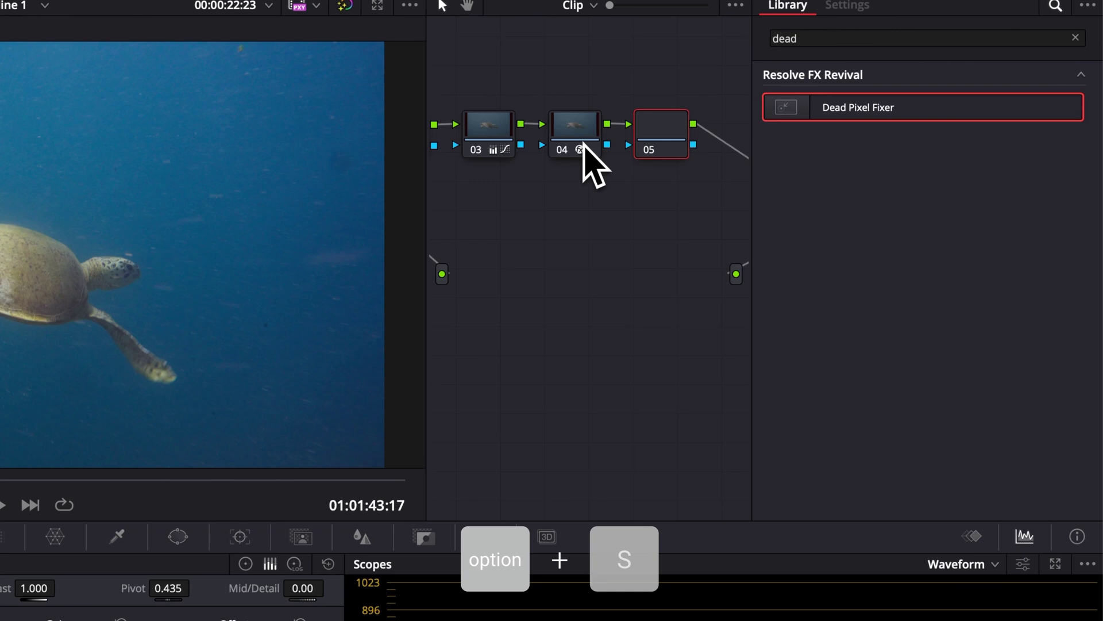
left_click_drag(828, 114, 660, 145)
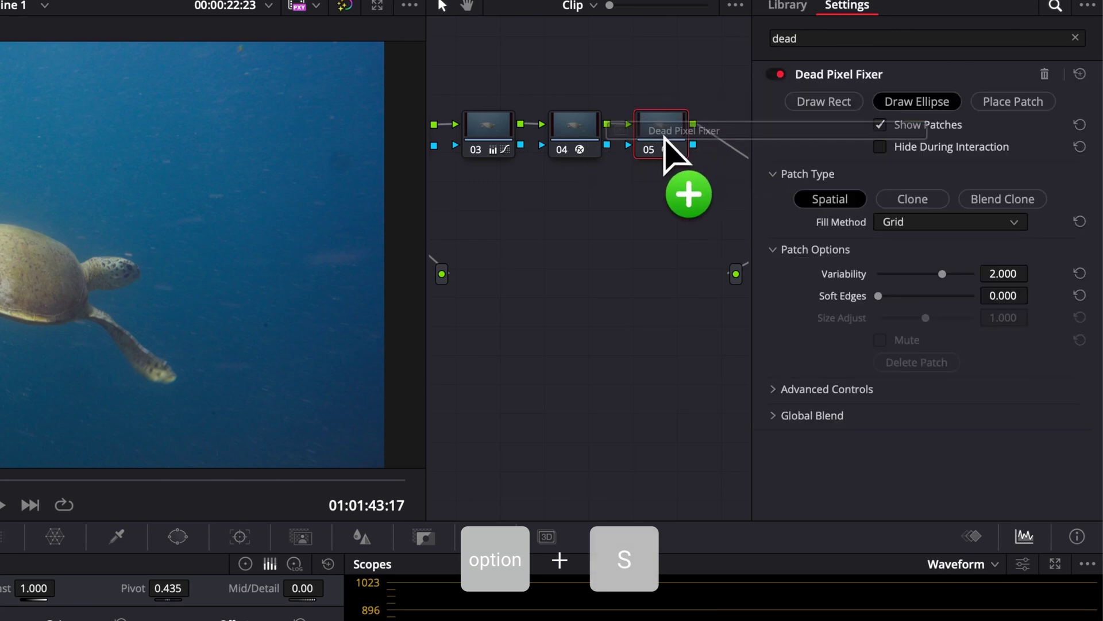
left_click(36, 16)
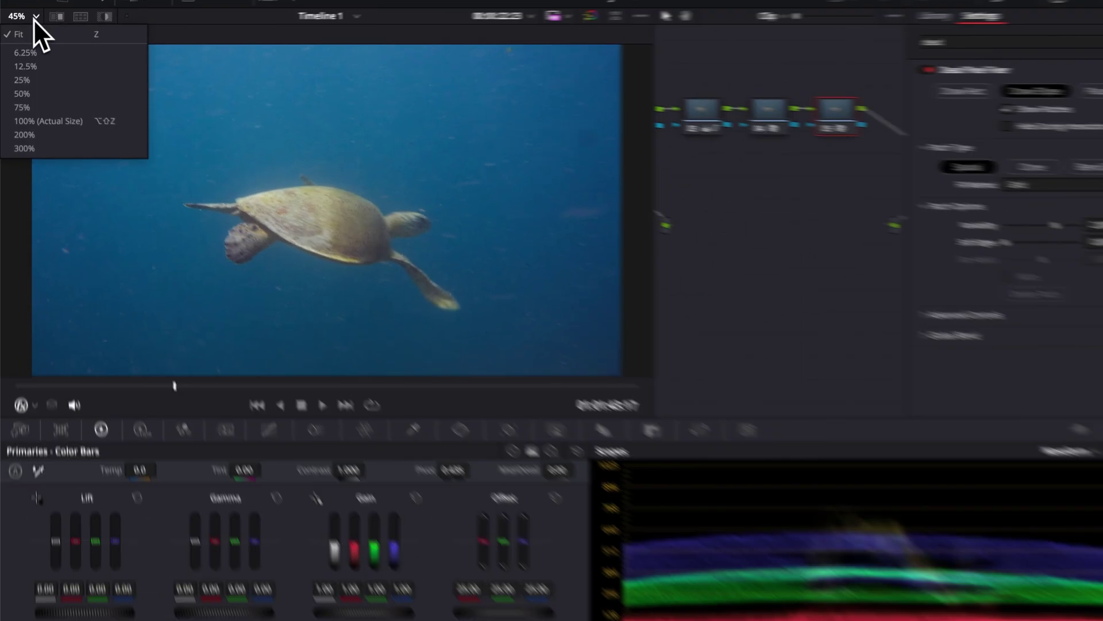
left_click(24, 135)
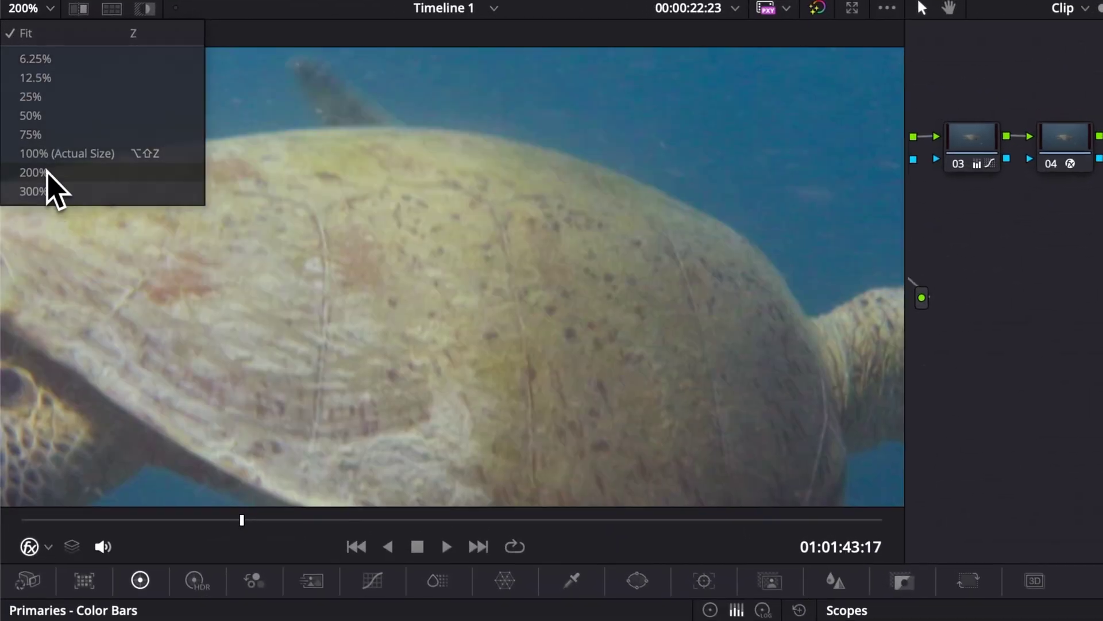
Draw an ellipse patch over the dust spot in the open water with Smooth fill.
scroll(697, 271, "up", 6)
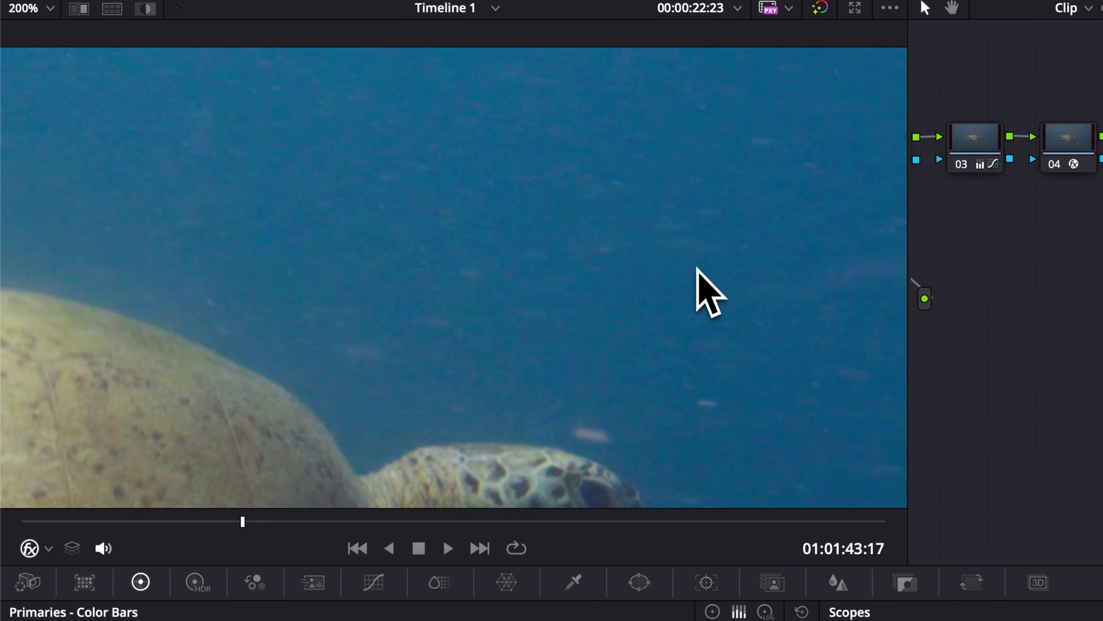
scroll(502, 311, "right", 4)
left_click_drag(500, 287, 653, 143)
scroll(603, 431, "up", 2)
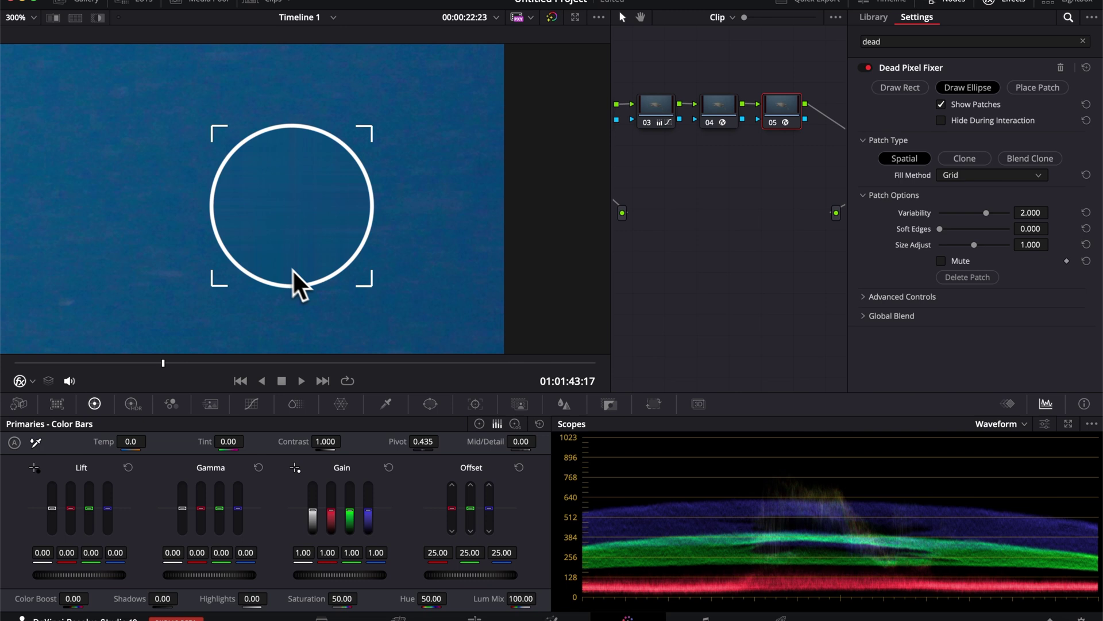
left_click(984, 175)
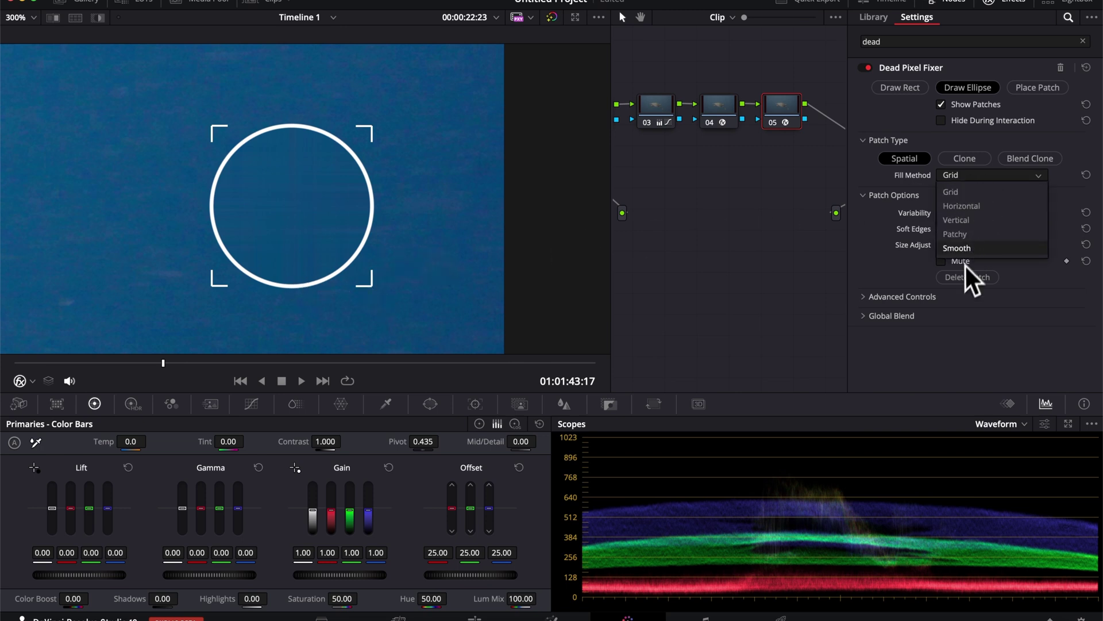
left_click(956, 248)
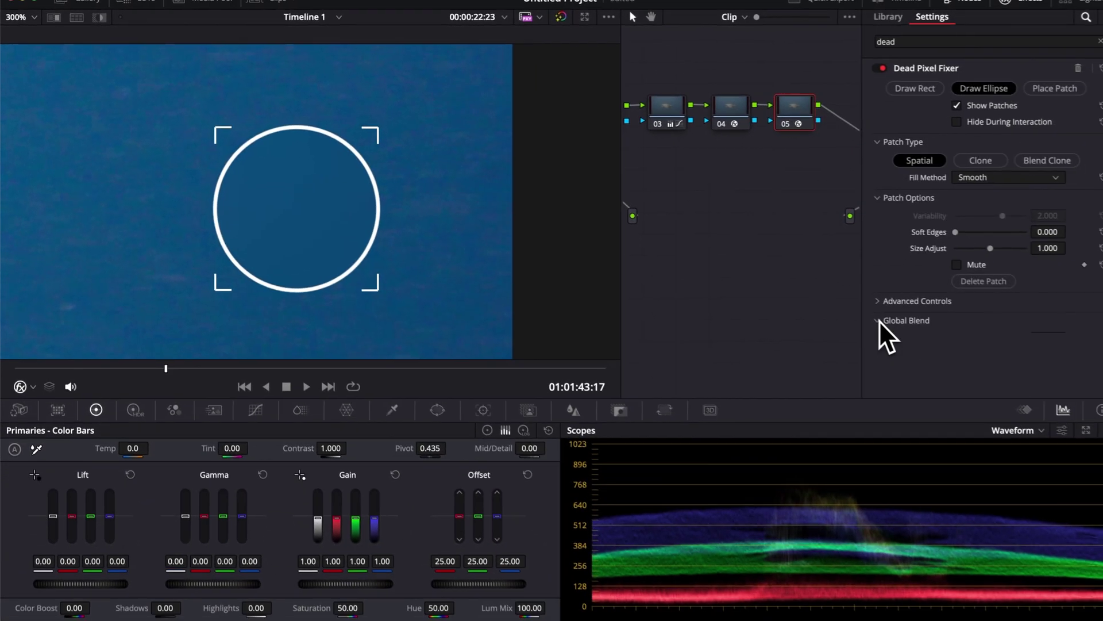
Raise the patch's Global Blend to 0.578 and scrub through frames to check the feathering.
left_click(866, 315)
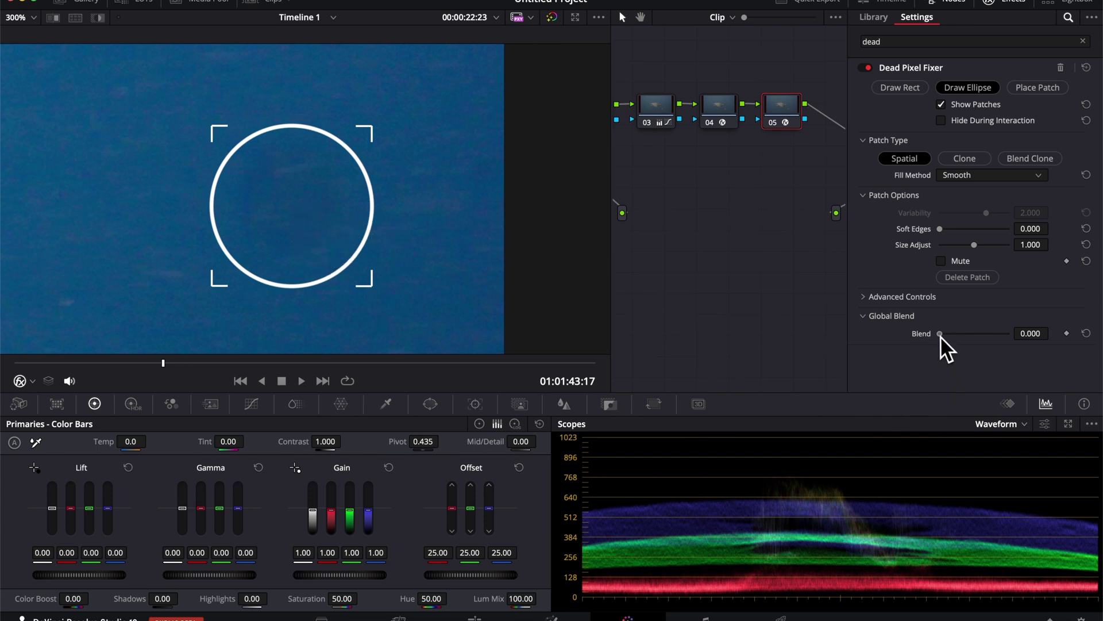
left_click_drag(940, 335, 980, 336)
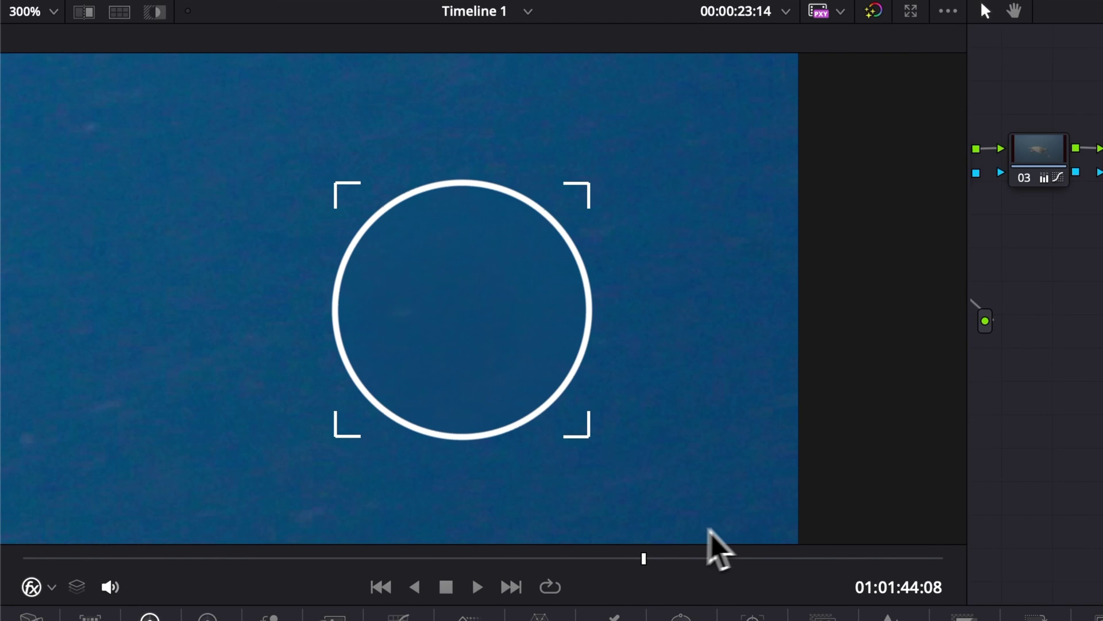
left_click_drag(708, 527, 701, 570)
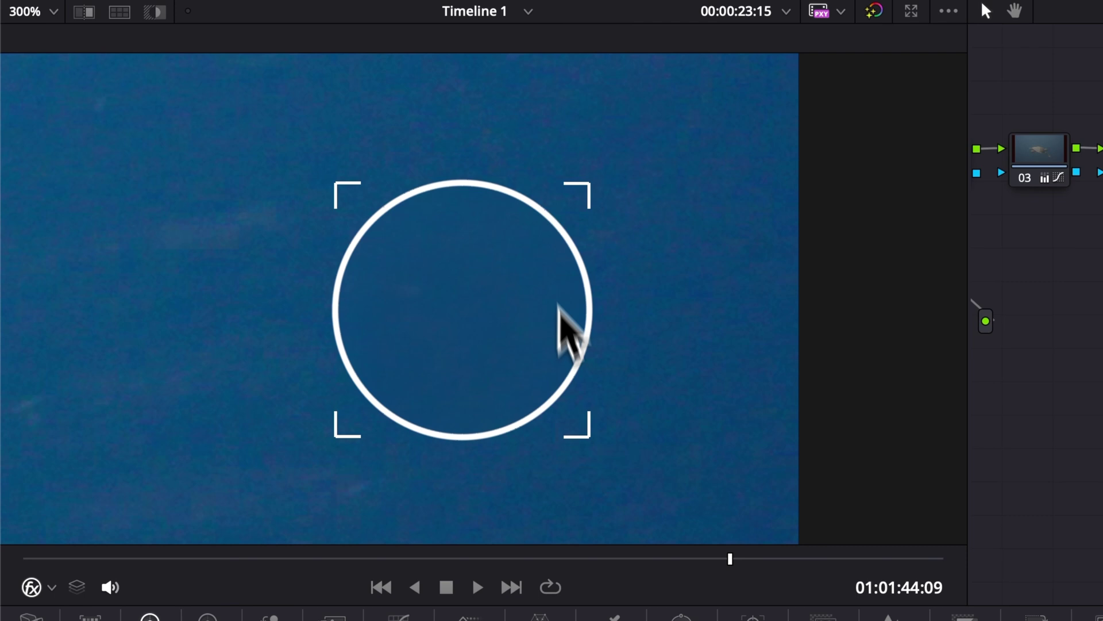
left_click_drag(574, 557, 665, 597)
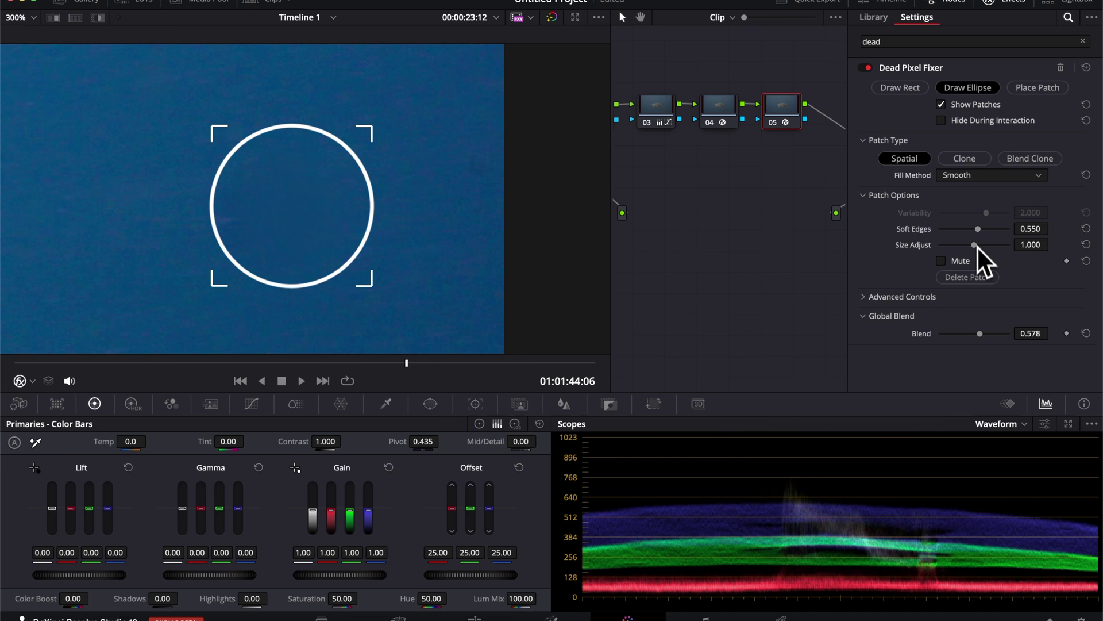
Hide the patch outlines, drop Soft Edges to 0.000, enlarge Size Adjust to 1.108, and play to check.
mouse_move(976, 247)
left_mouse_down()
mouse_move(985, 247)
mouse_move(950, 245)
mouse_move(1002, 260)
mouse_move(966, 246)
left_mouse_up()
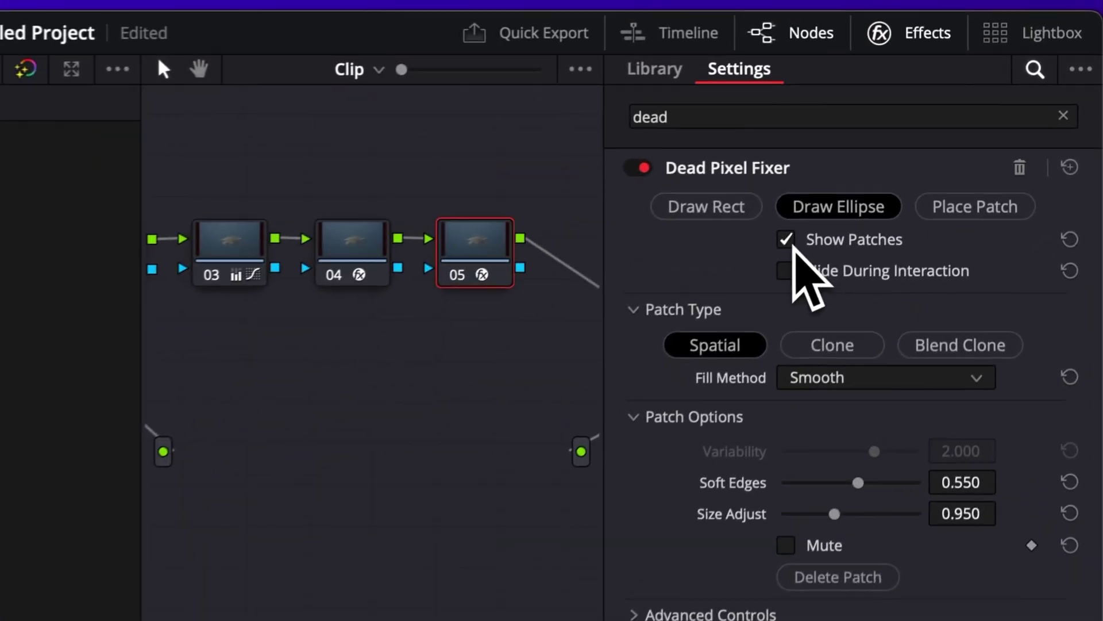
left_click(941, 104)
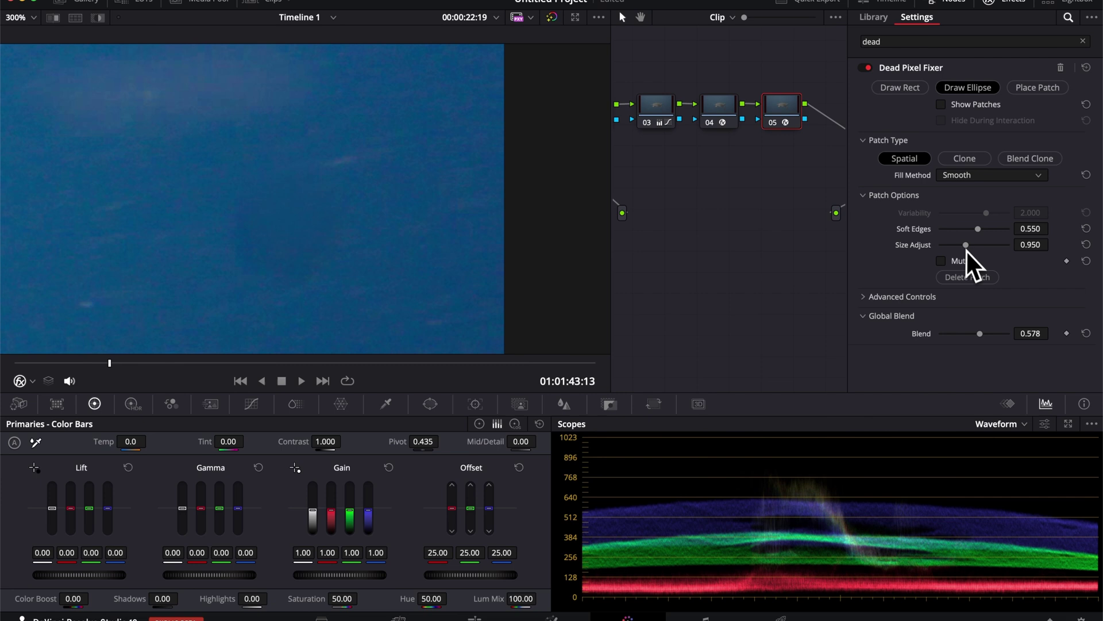
left_click_drag(982, 228, 961, 232)
left_click_drag(970, 246, 993, 242)
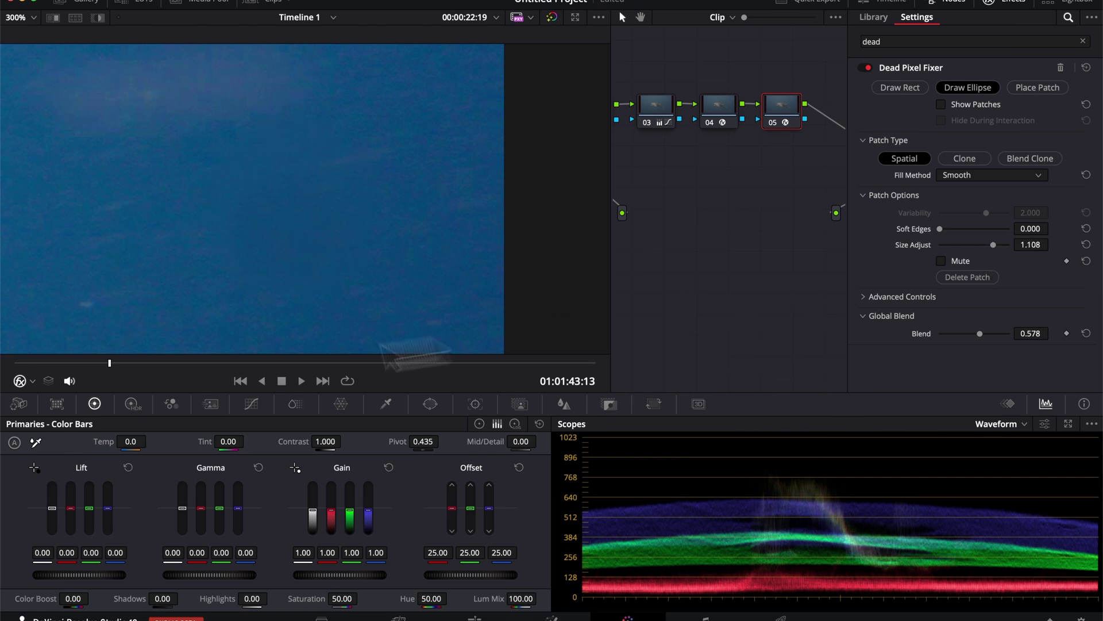
left_click_drag(63, 361, 98, 389)
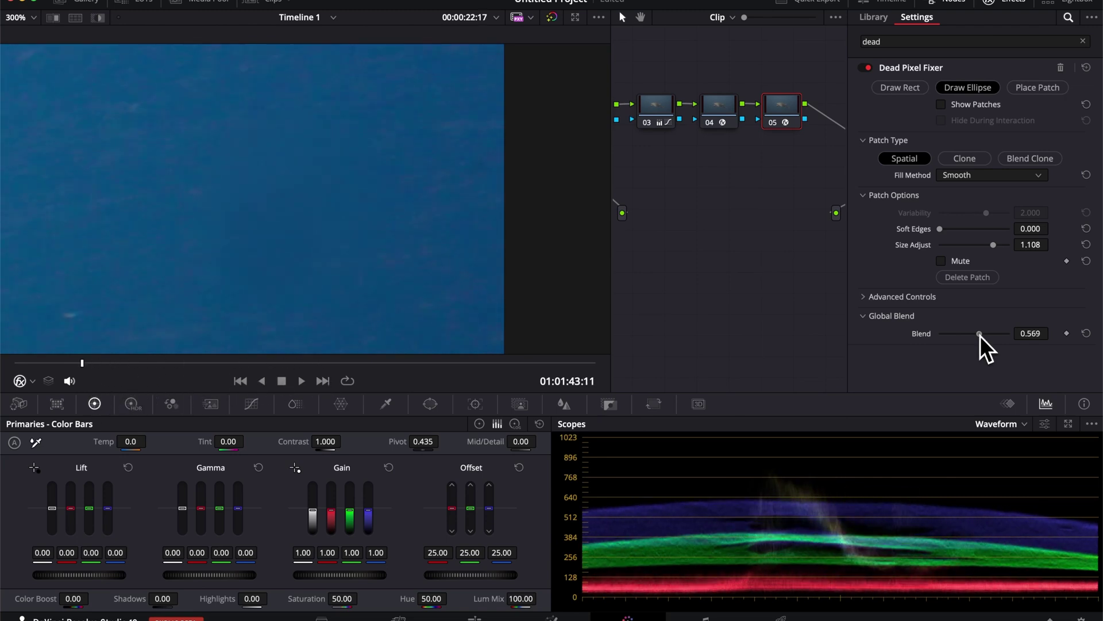